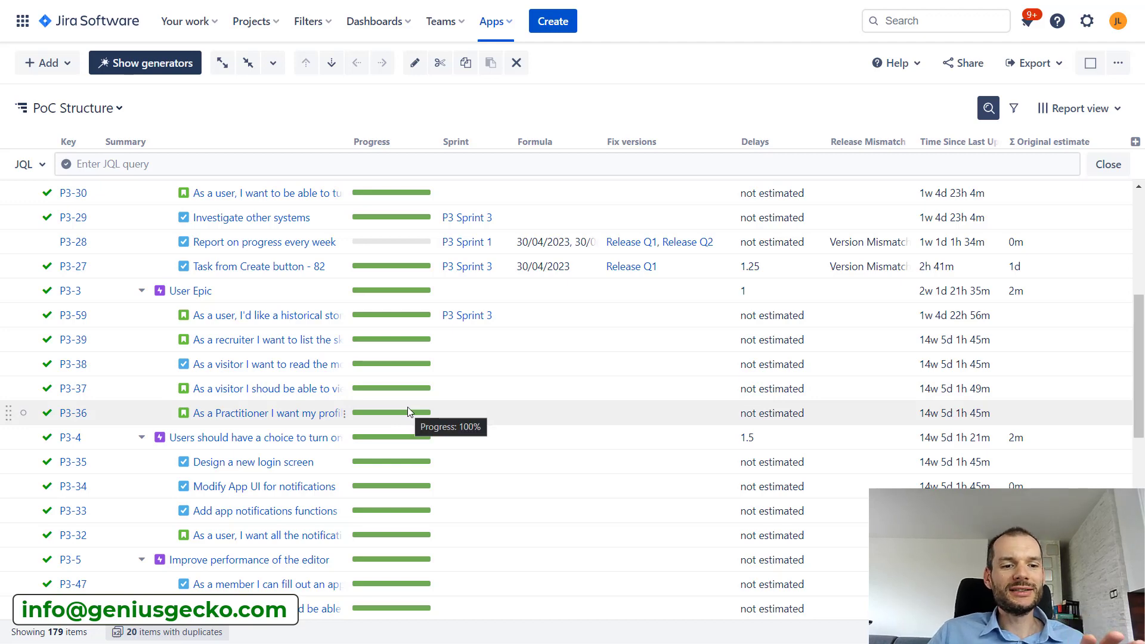
- Collapse the Firmware initiative and expand Hardware and its PO Epic to examine the progress of their child issues
scroll(406, 411, up, 4)
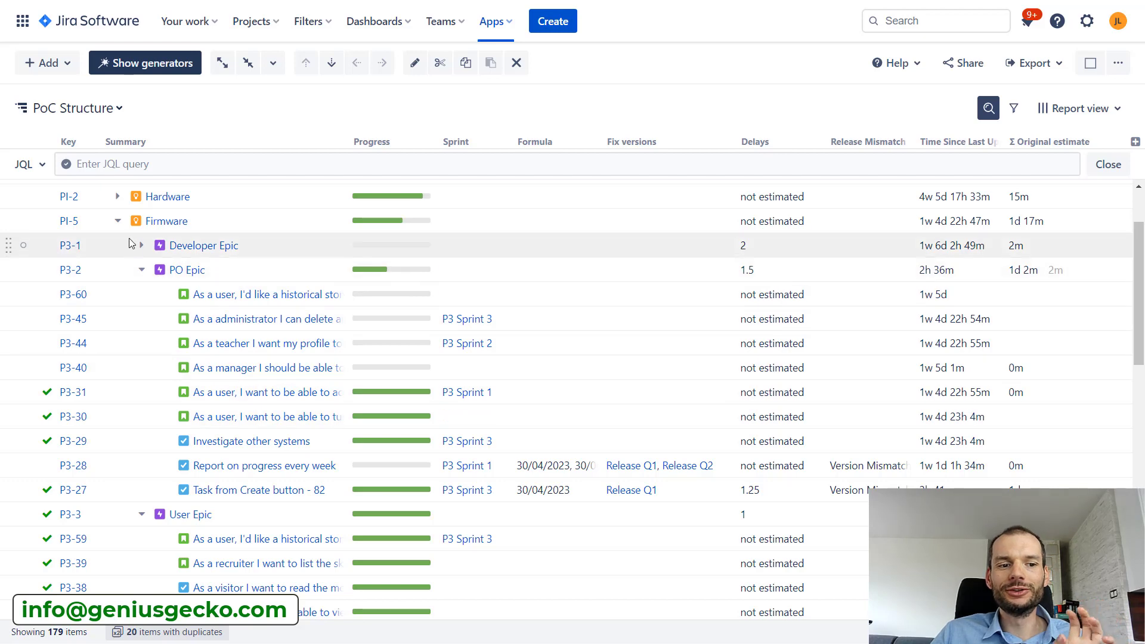
click(117, 220)
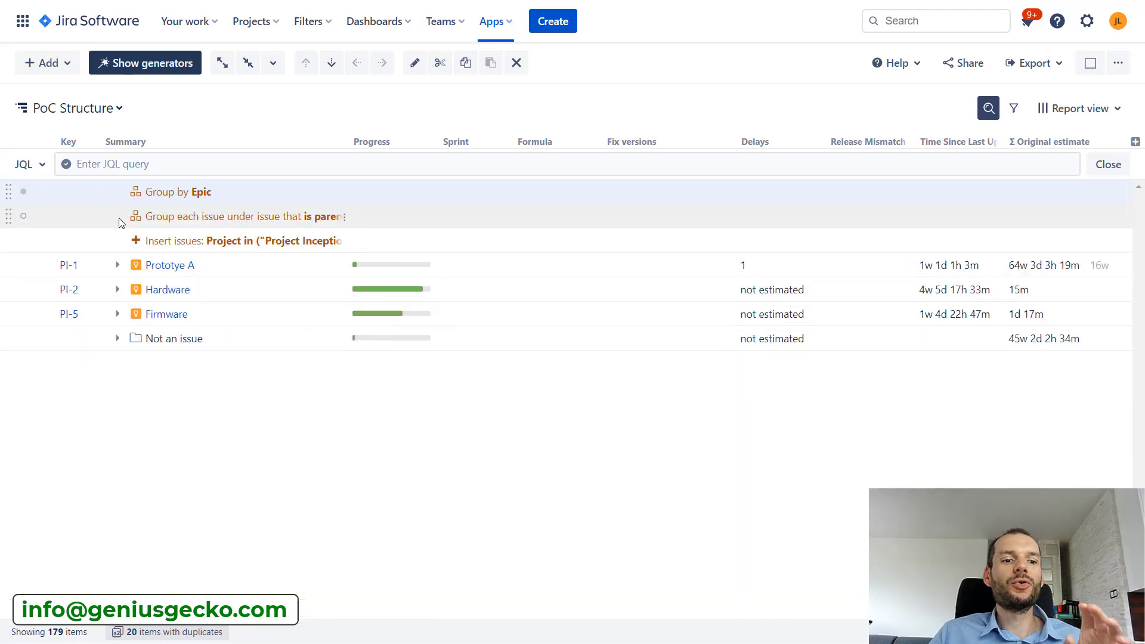
click(118, 291)
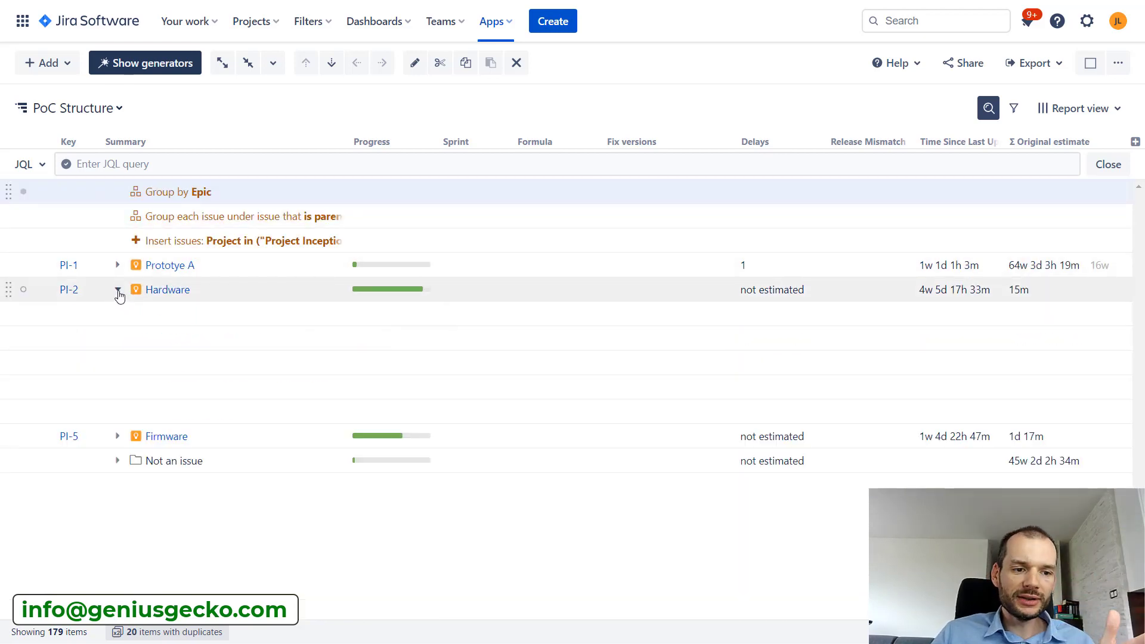
click(142, 340)
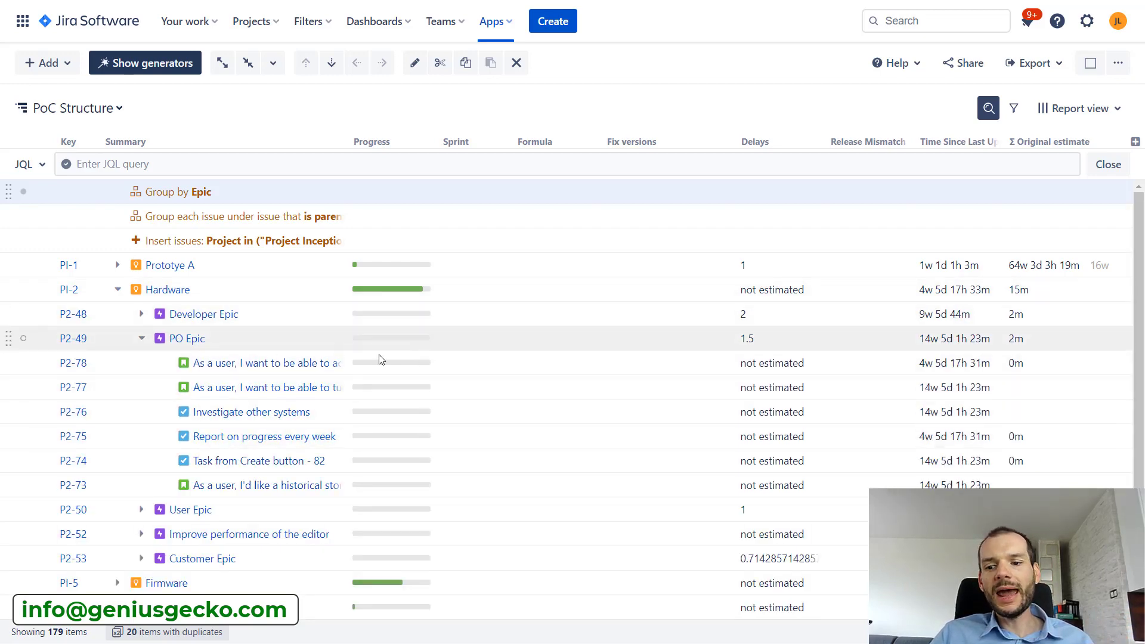
mouse_move(391, 413)
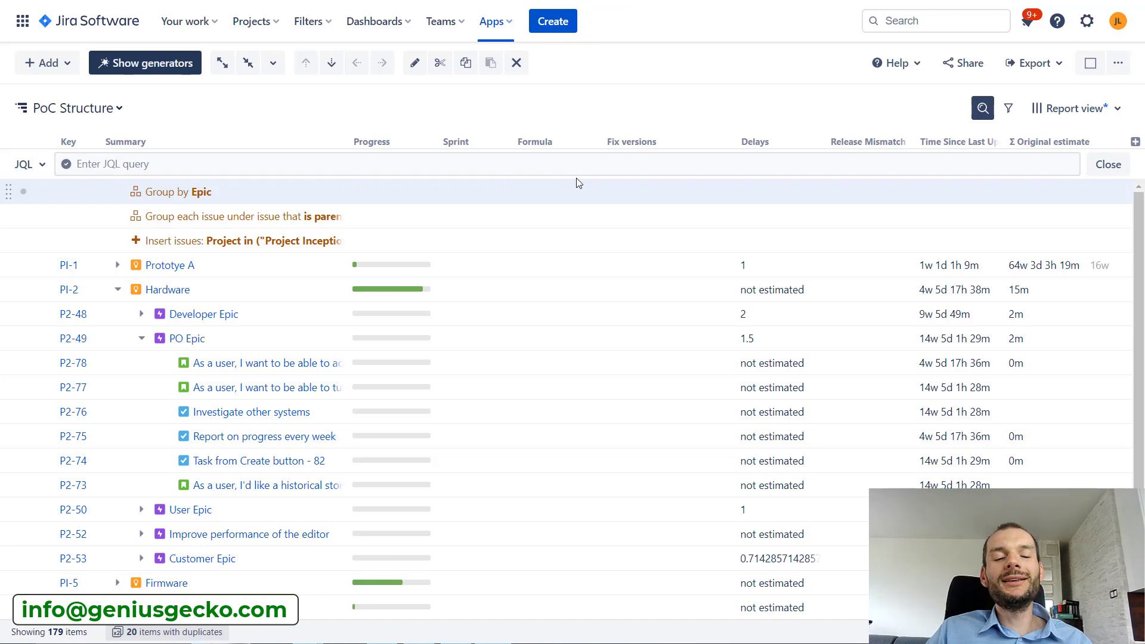
- Open the Progress column's settings and preview the Show Percentage option on and off
mouse_move(435, 264)
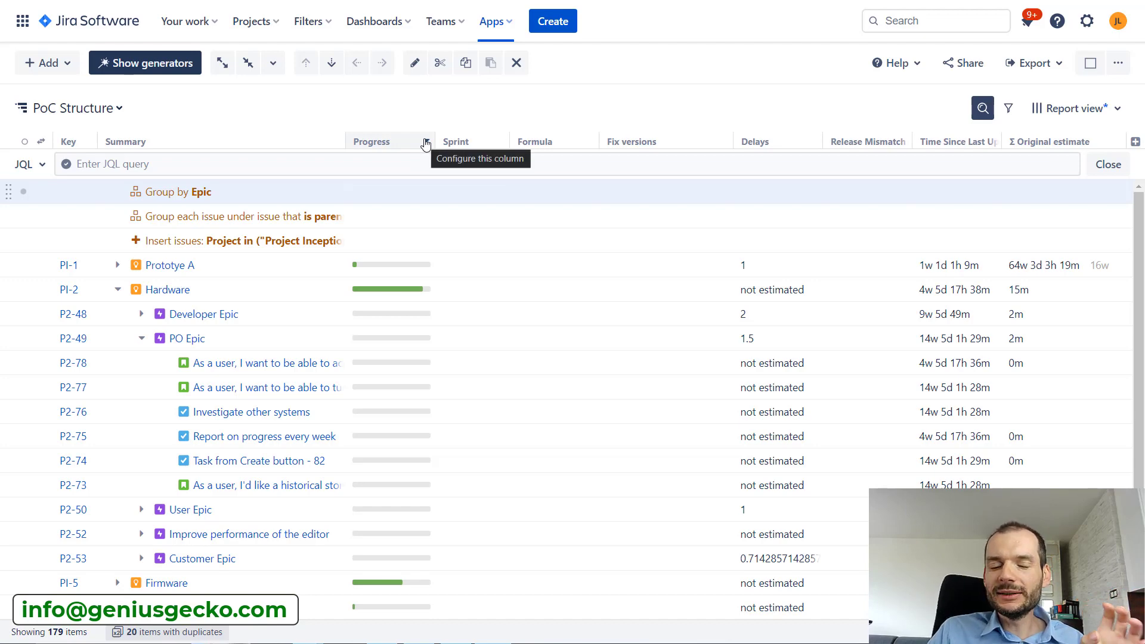
click(425, 143)
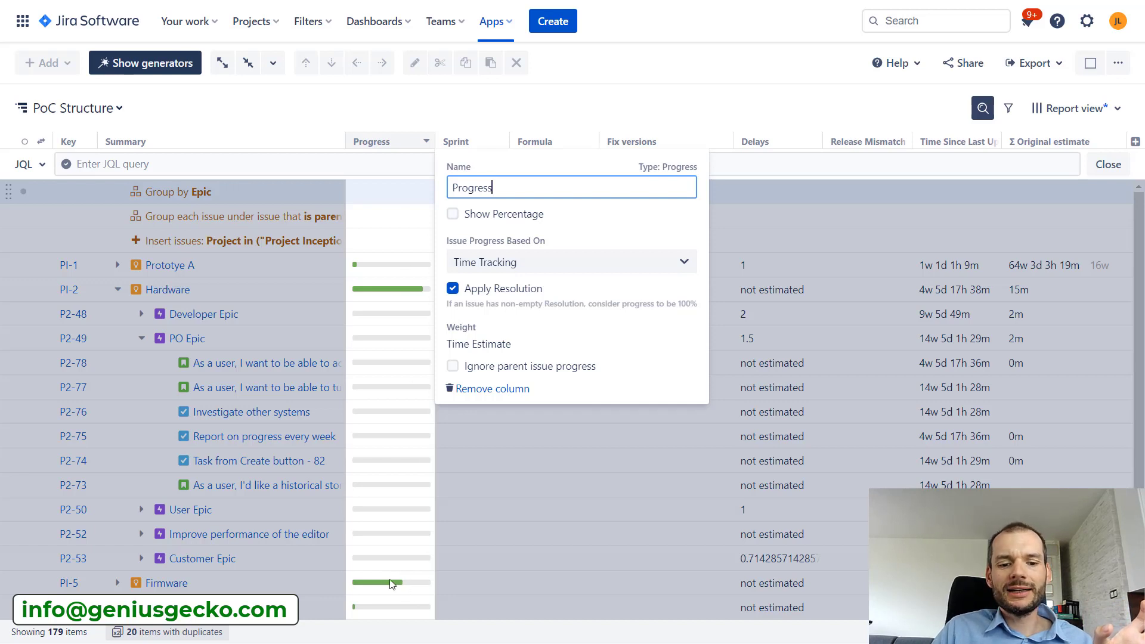
click(453, 214)
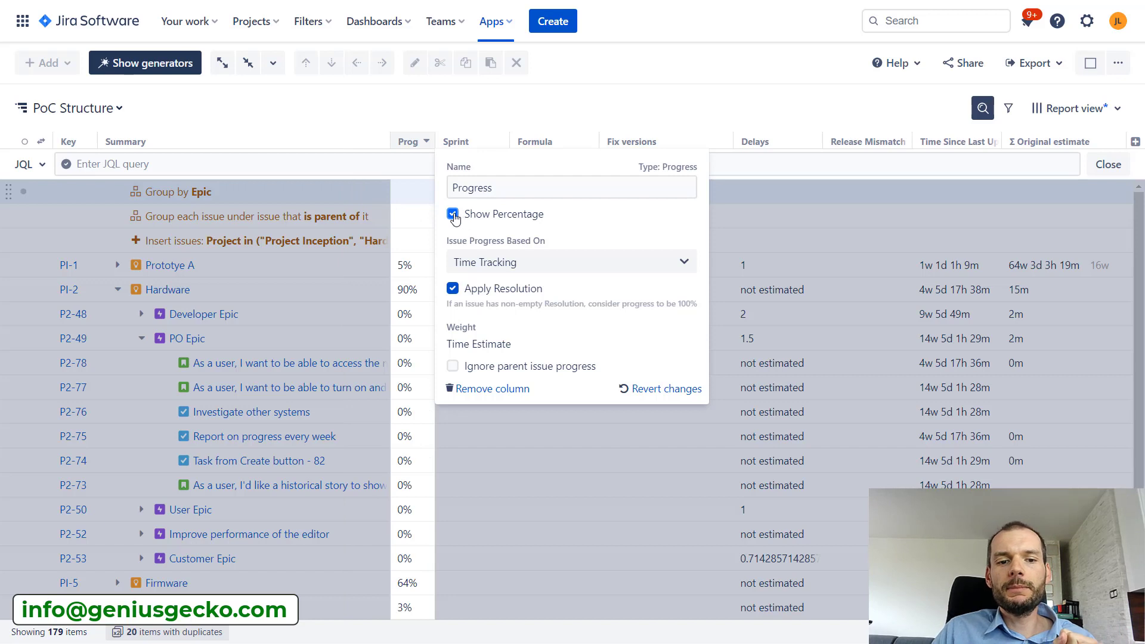
click(453, 216)
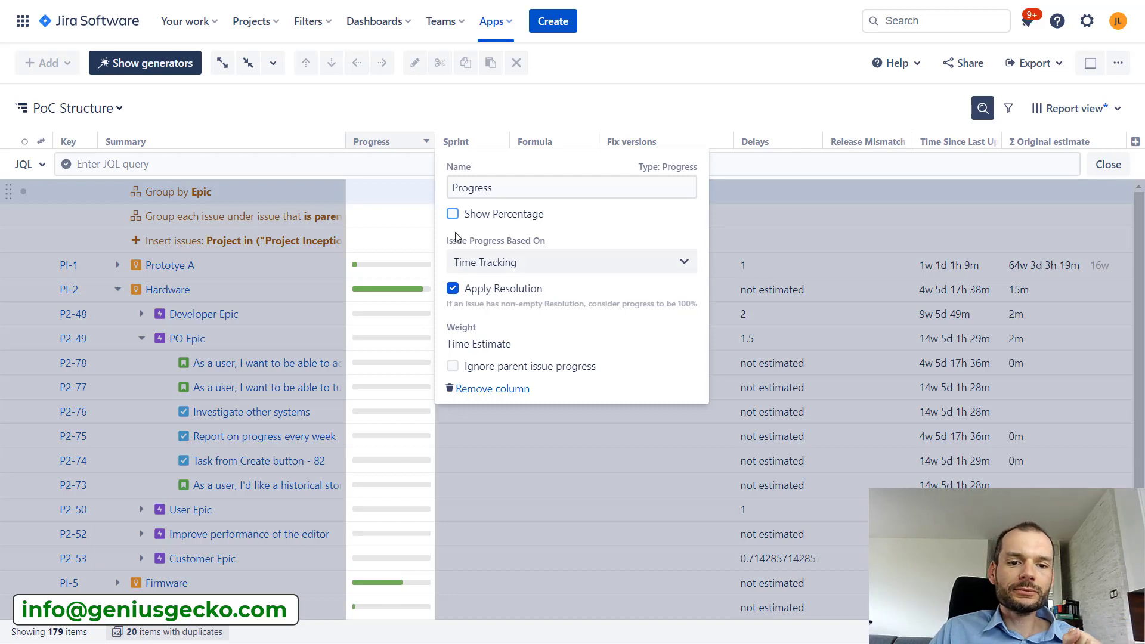
drag(457, 240, 543, 241)
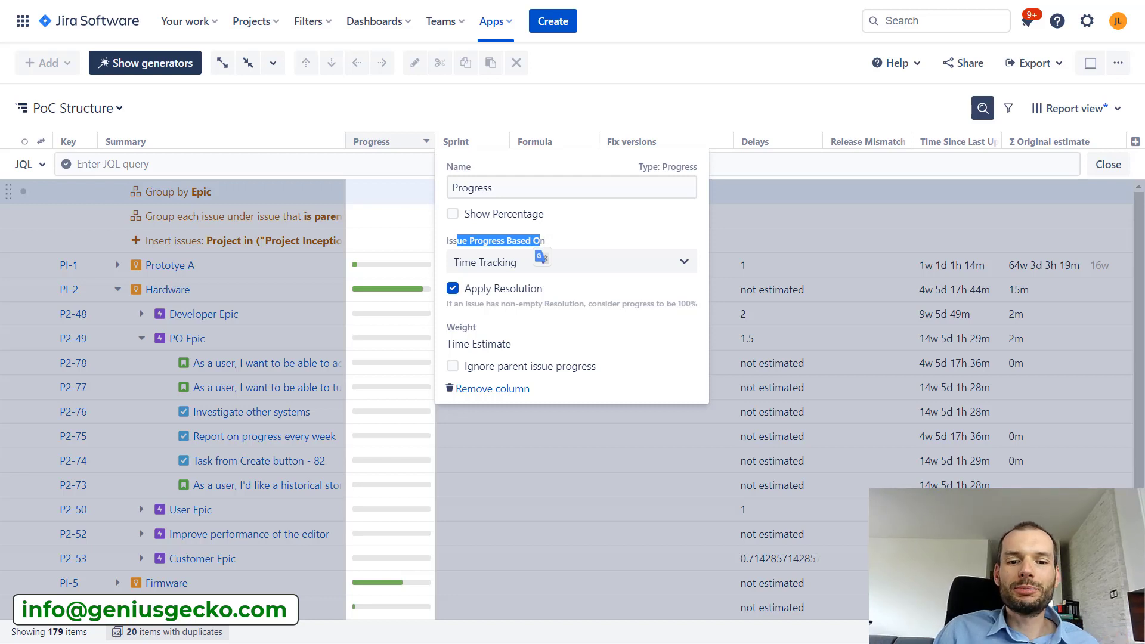
- Base the Progress column on a Custom Percent Field, using Total forms as the percentage field
click(609, 262)
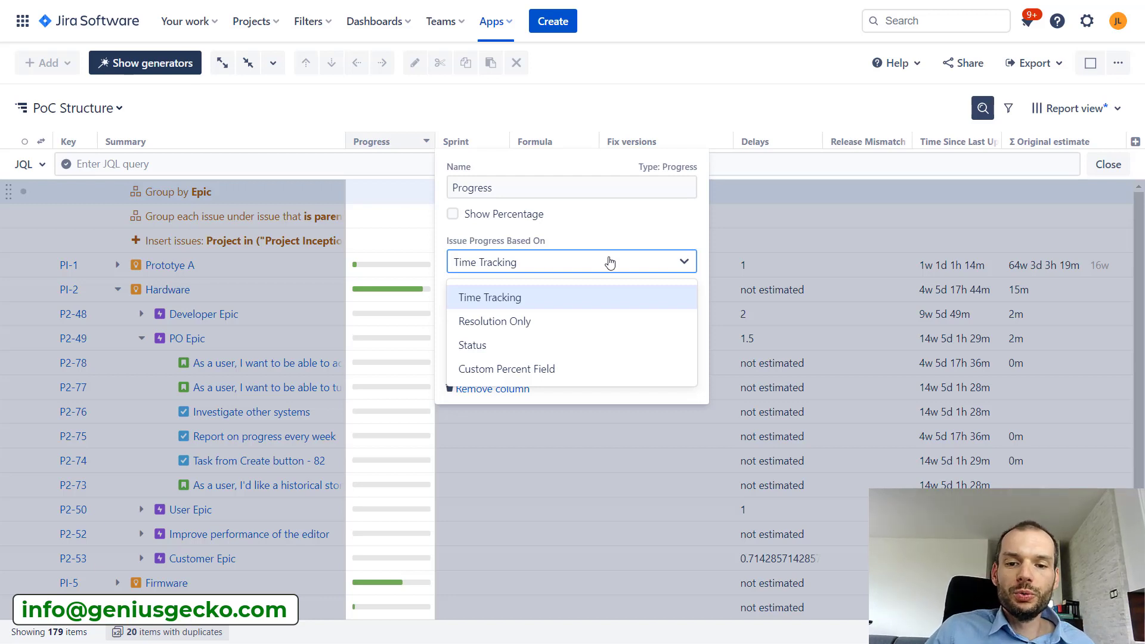
click(503, 370)
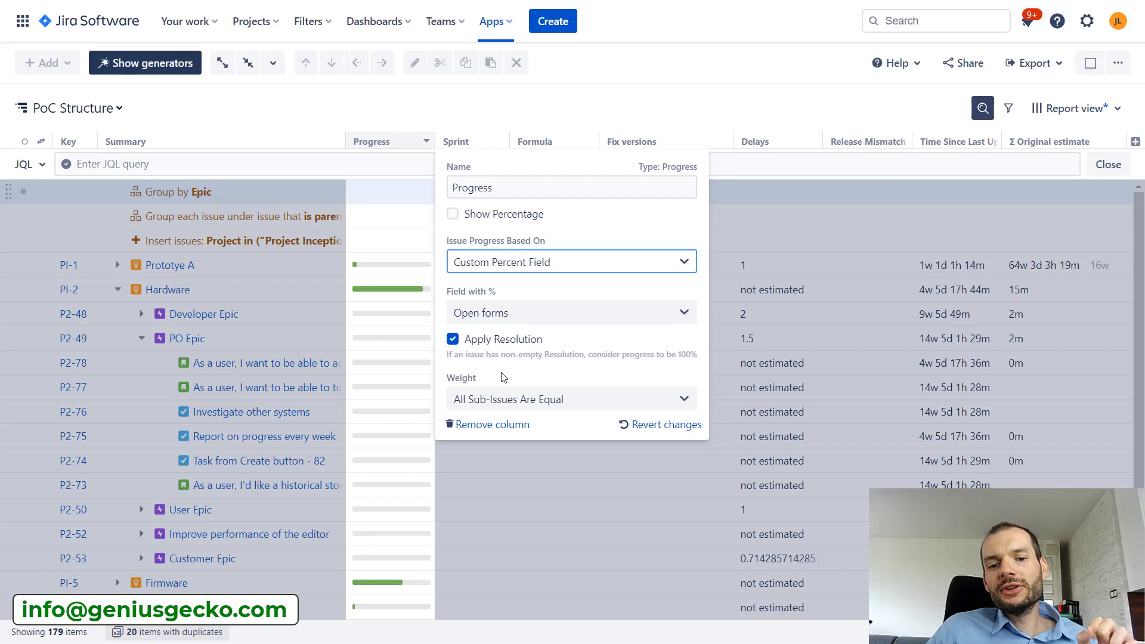
click(516, 319)
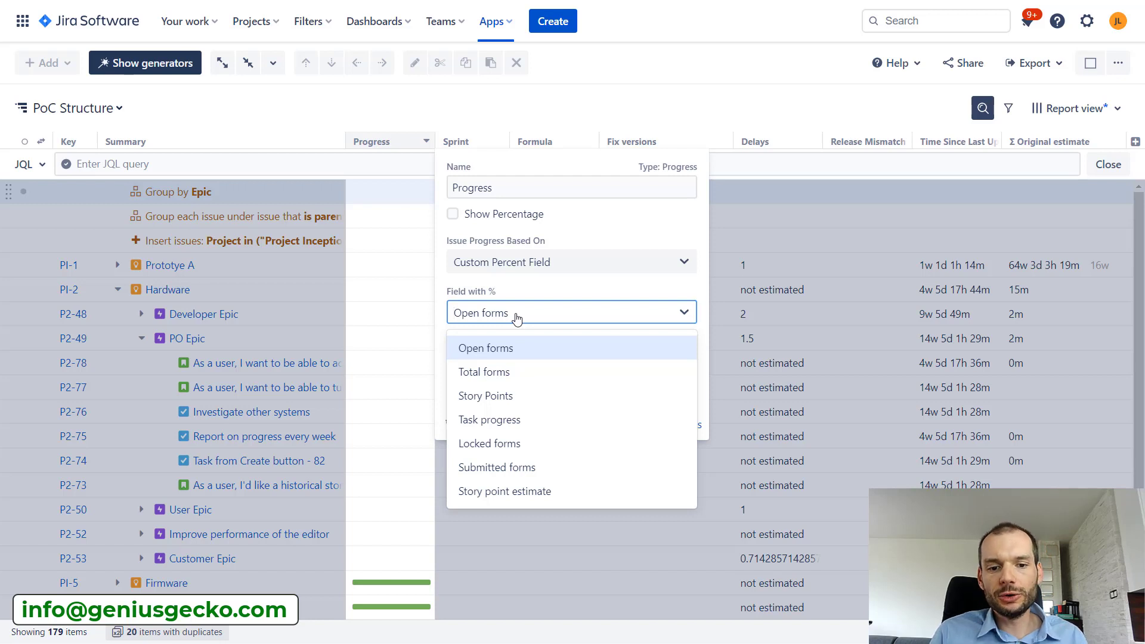
click(538, 291)
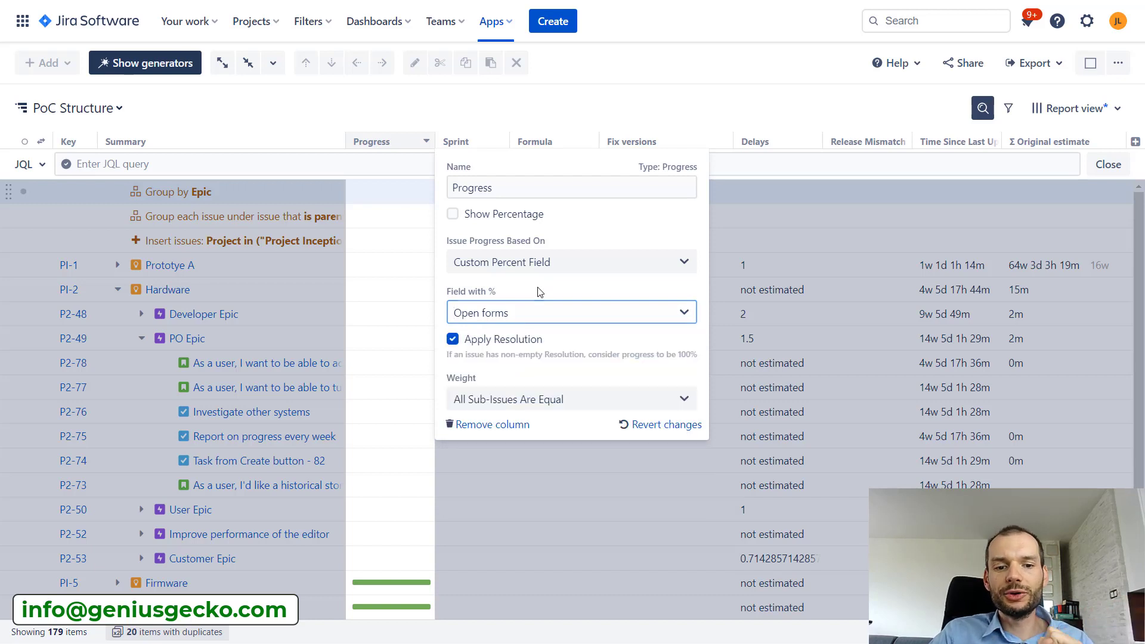
click(527, 317)
click(510, 370)
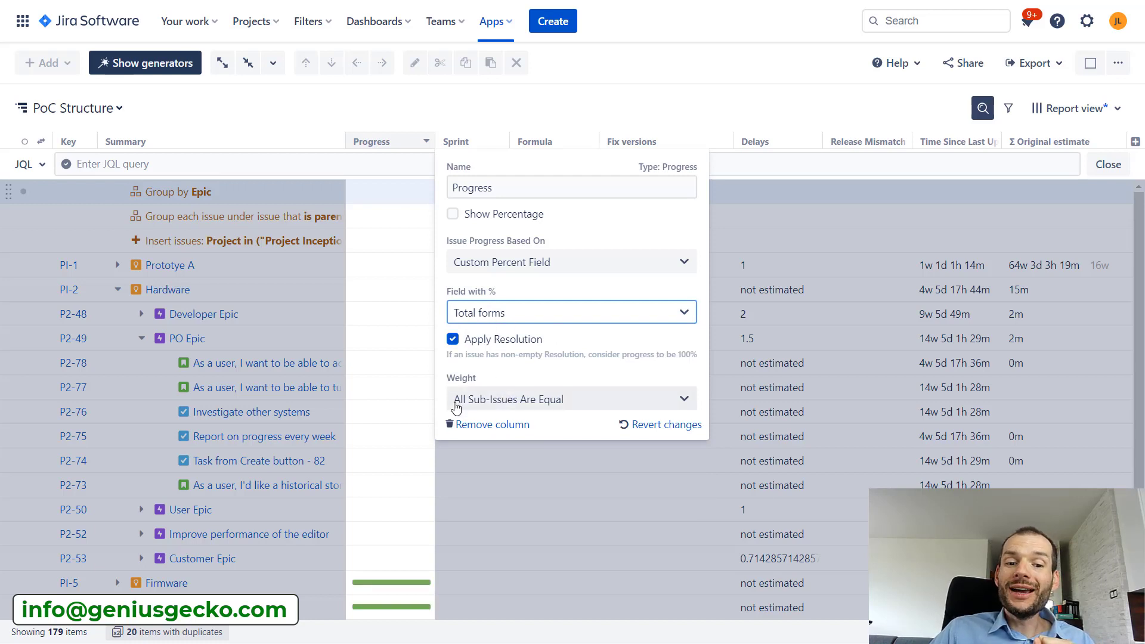
- Look through the weight options available for progress based on a custom percent field
click(524, 400)
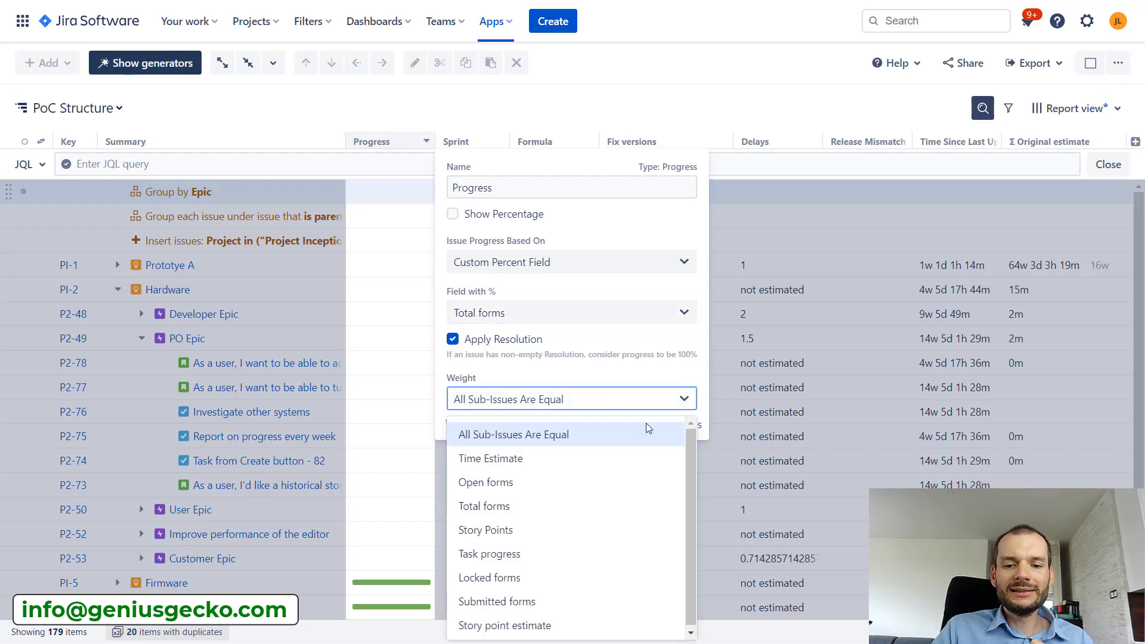
drag(690, 453, 693, 460)
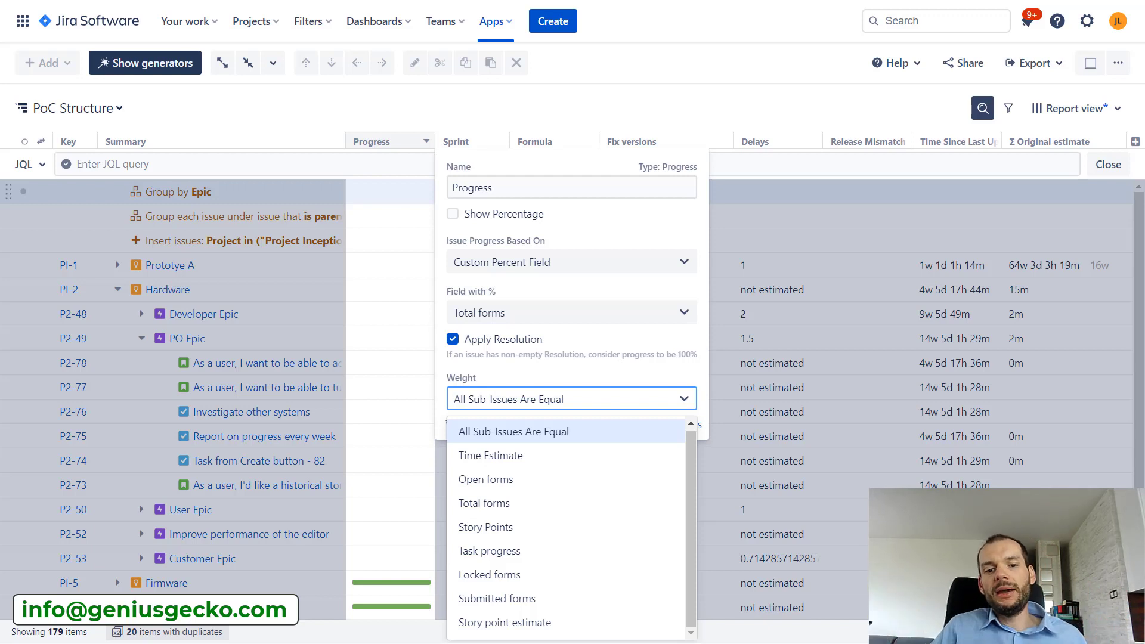
click(619, 229)
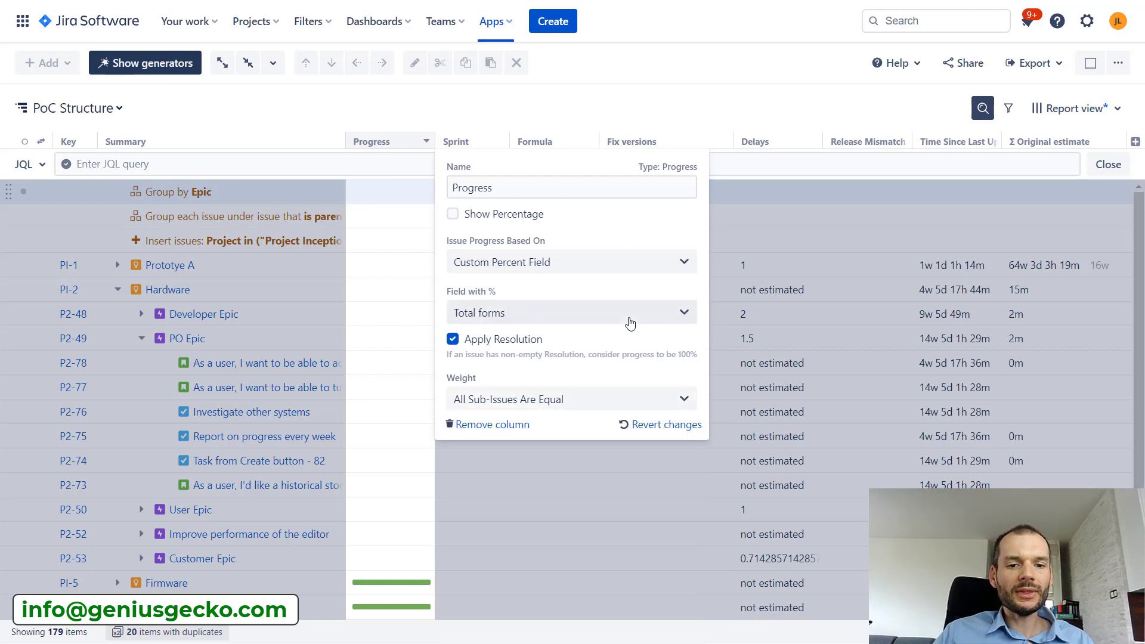
- Base the Progress column on Status and review the percentages assigned to the open and completed statuses
click(612, 263)
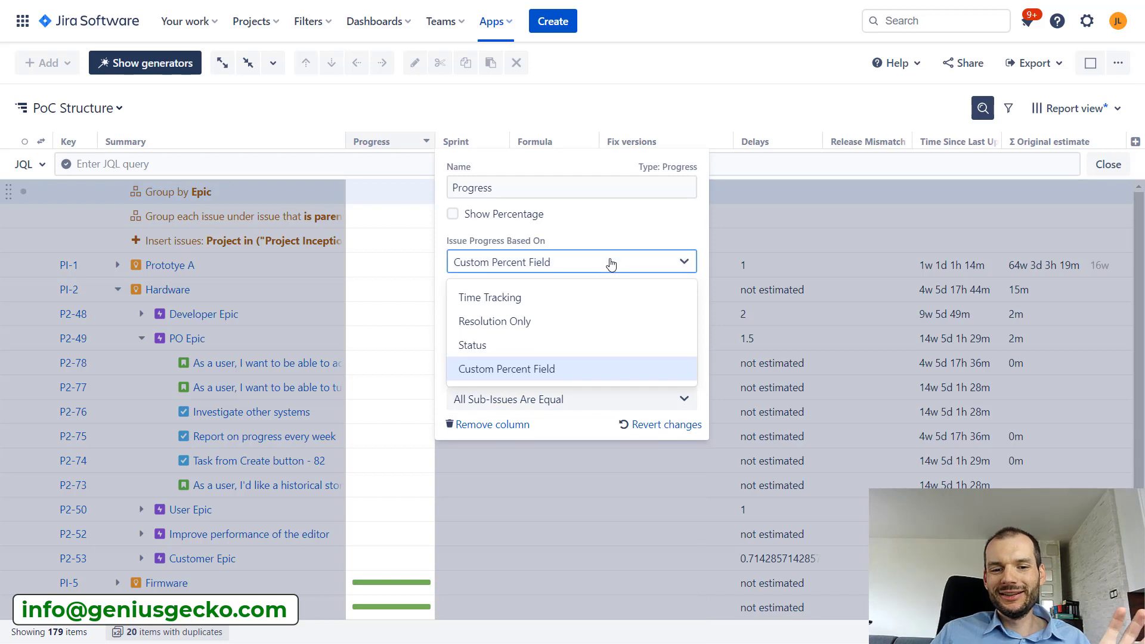
click(505, 345)
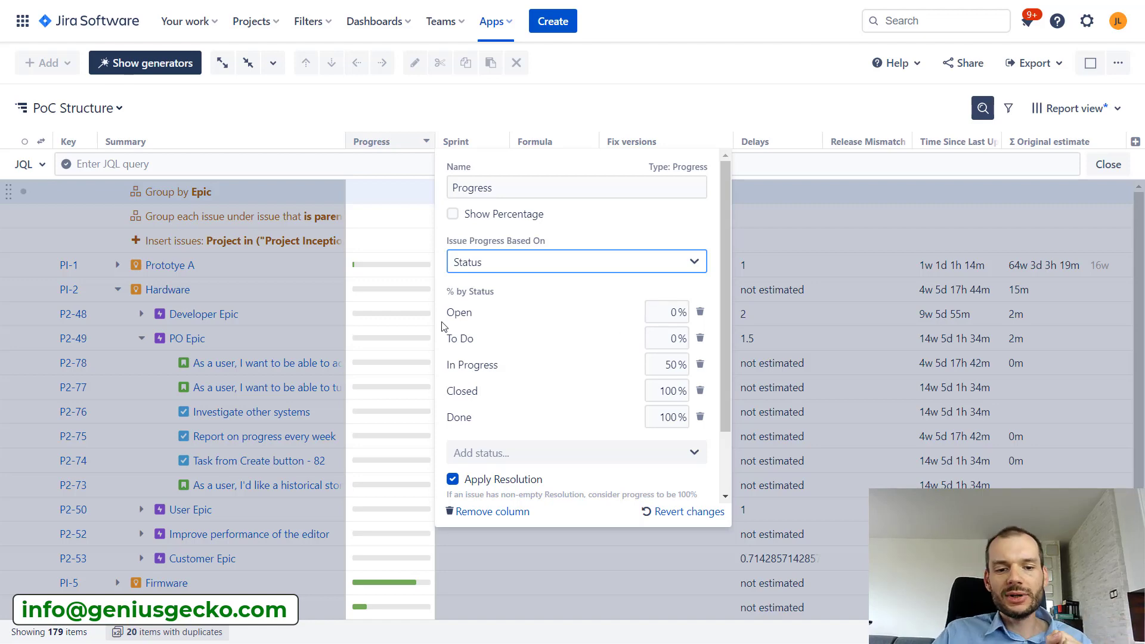
drag(448, 312, 495, 344)
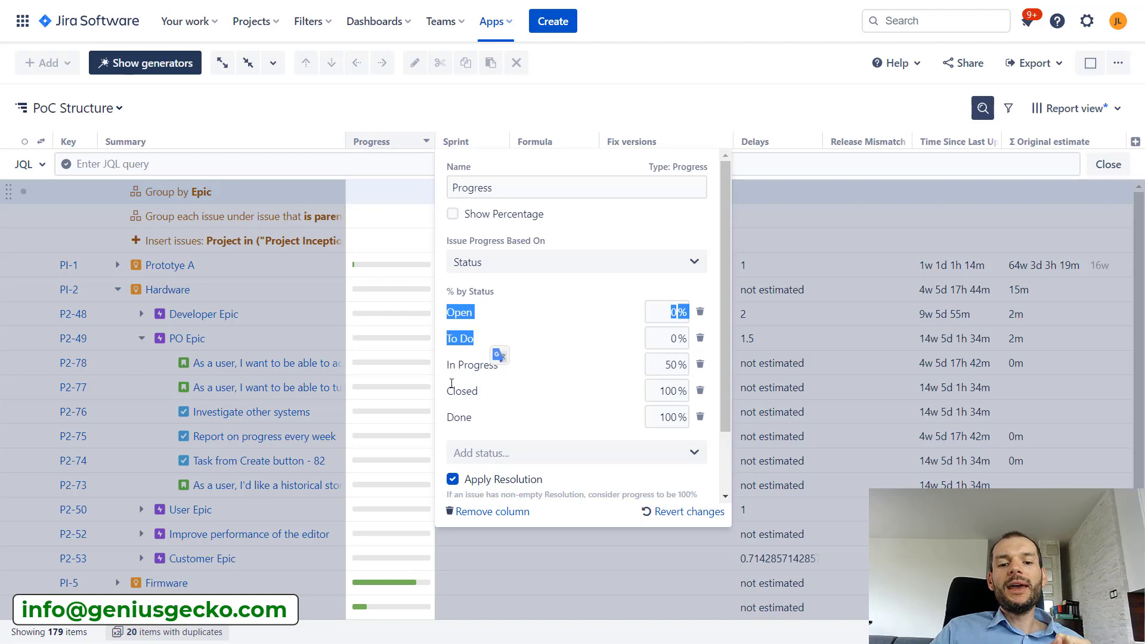
drag(453, 390, 571, 420)
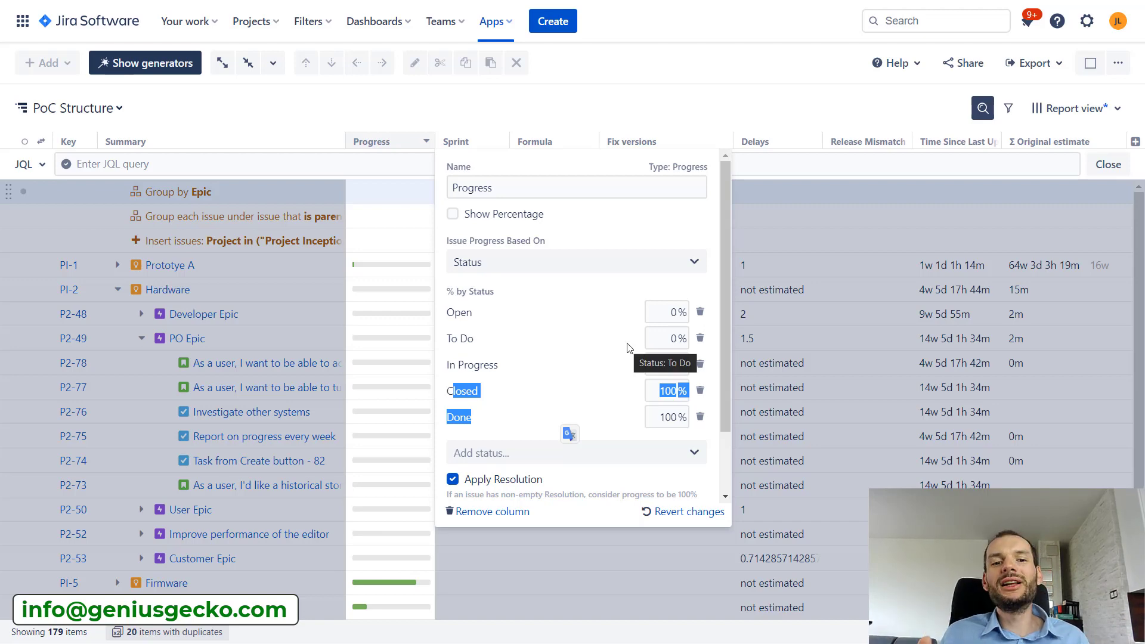
- Review the weight options for status-based progress, keep All Sub-Issues Are Equal, and close the column settings
scroll(593, 331, down, 2)
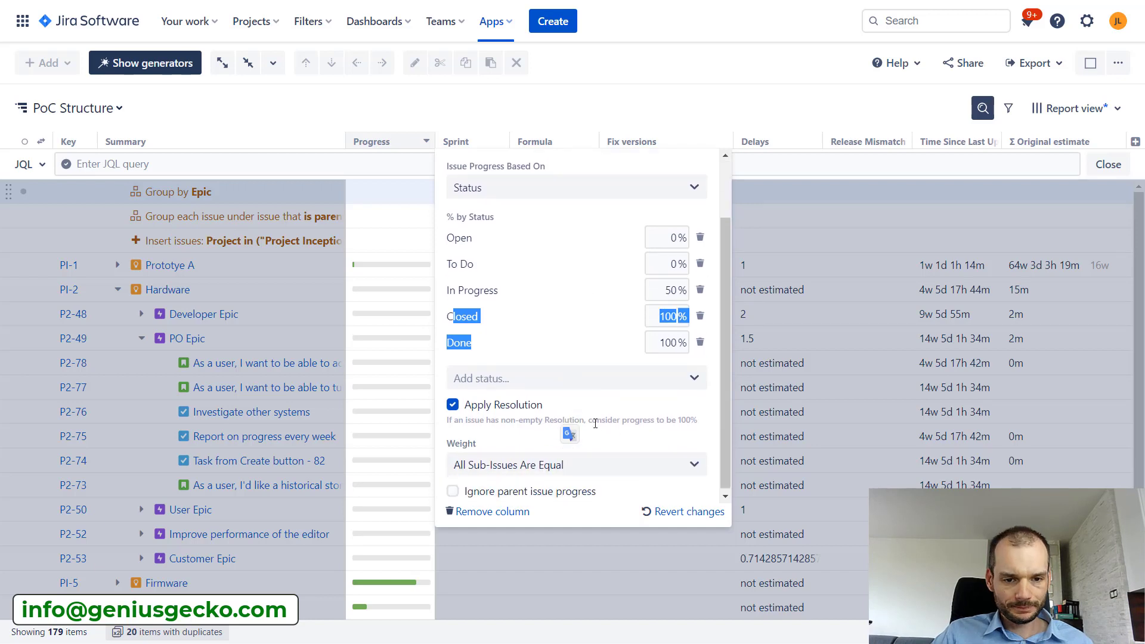
click(543, 463)
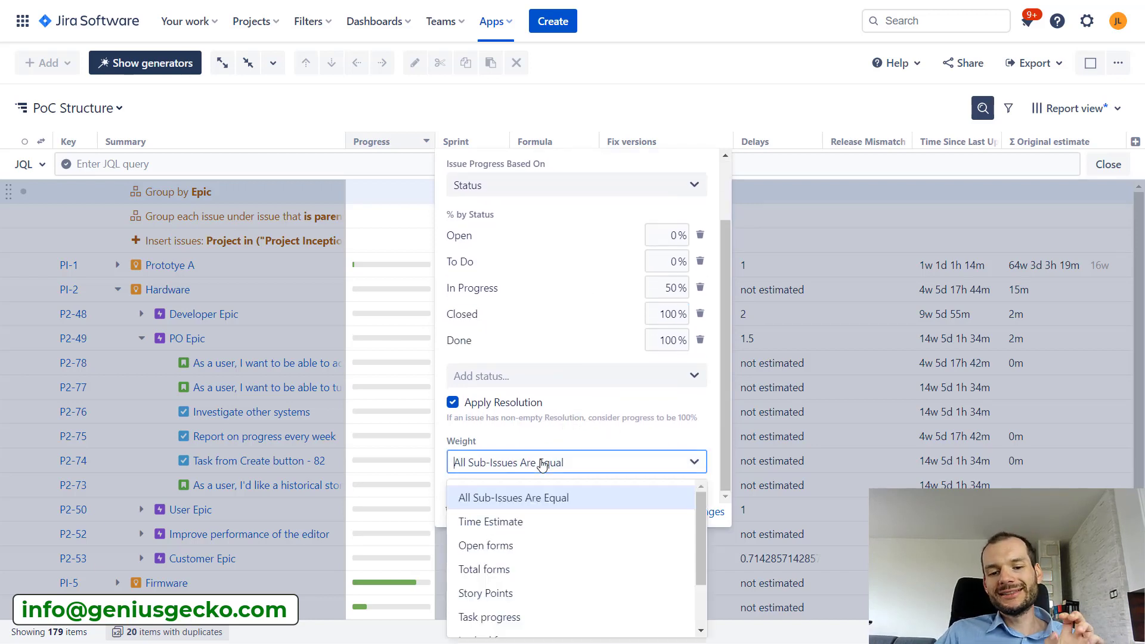
click(560, 434)
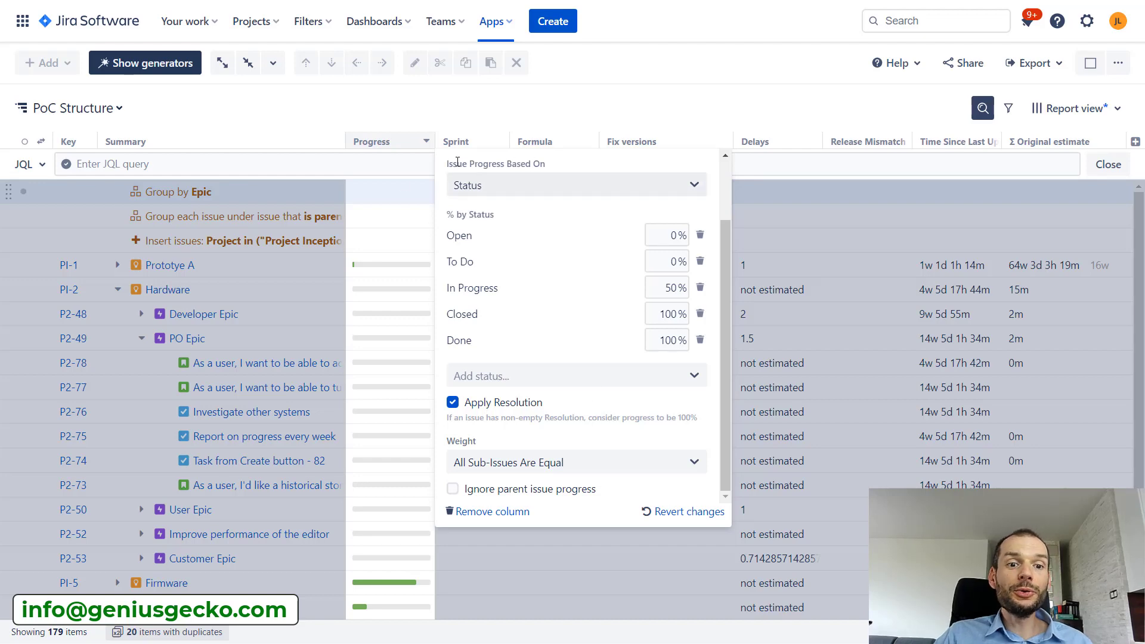
click(426, 142)
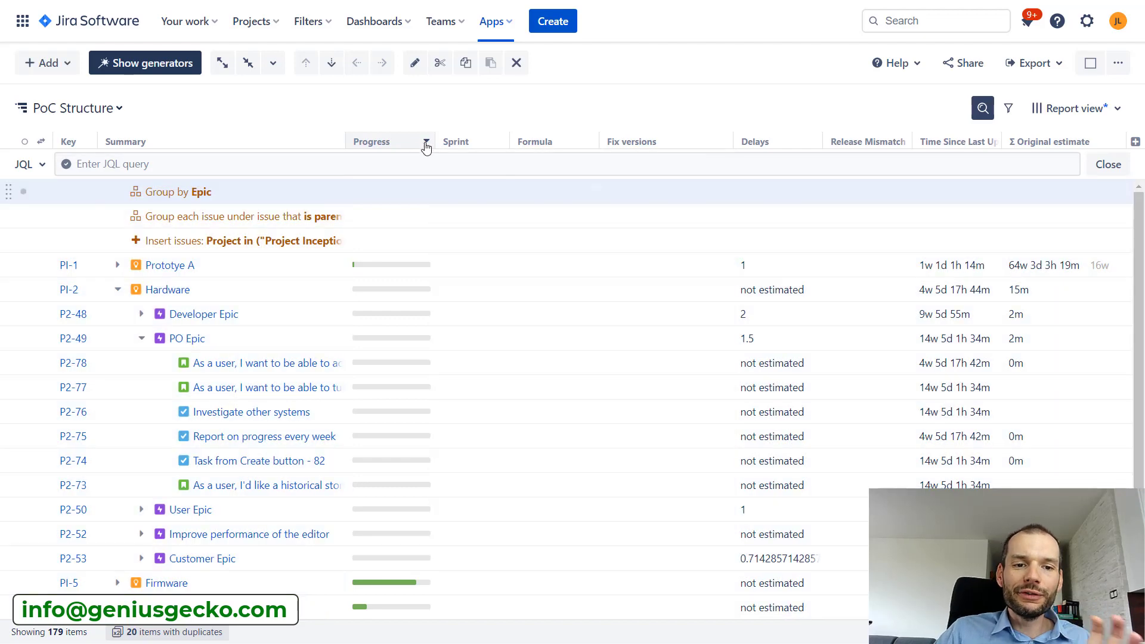
- Compare the initiatives' progress, collapse Hardware, and expand Firmware's Developer Epic with its PO Epic collapsed
mouse_move(395, 270)
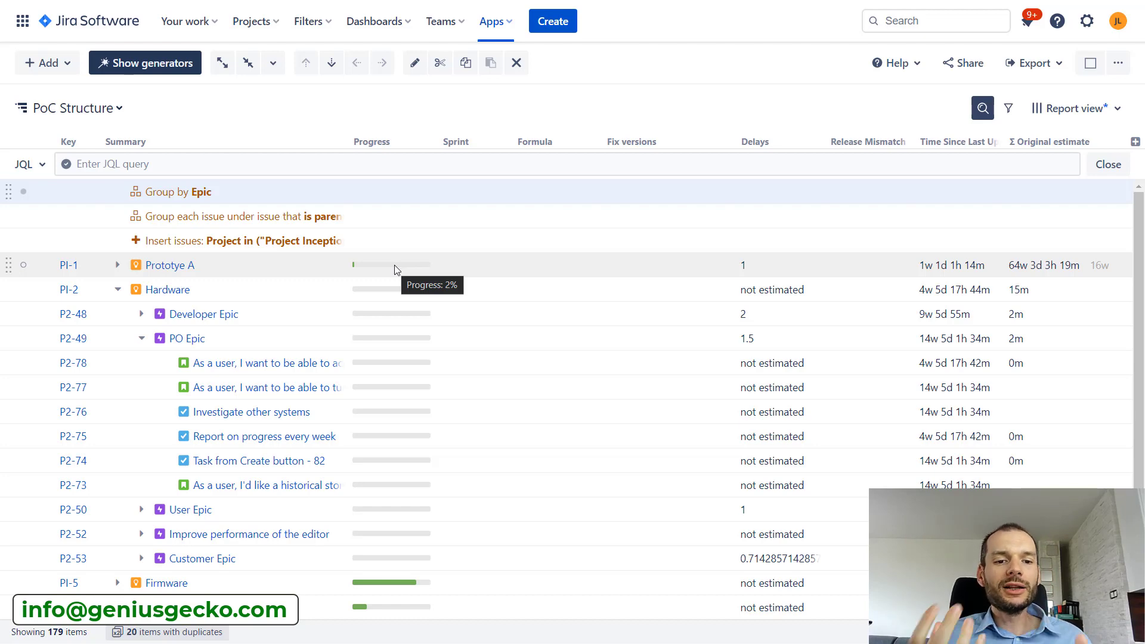
scroll(401, 317, down, 1)
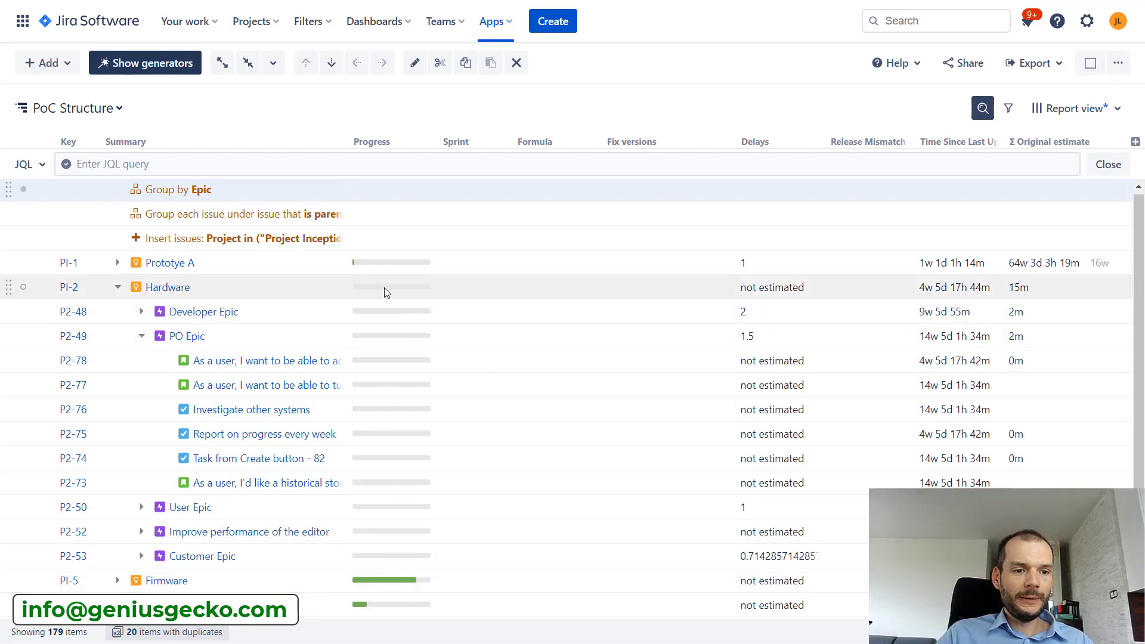
mouse_move(385, 289)
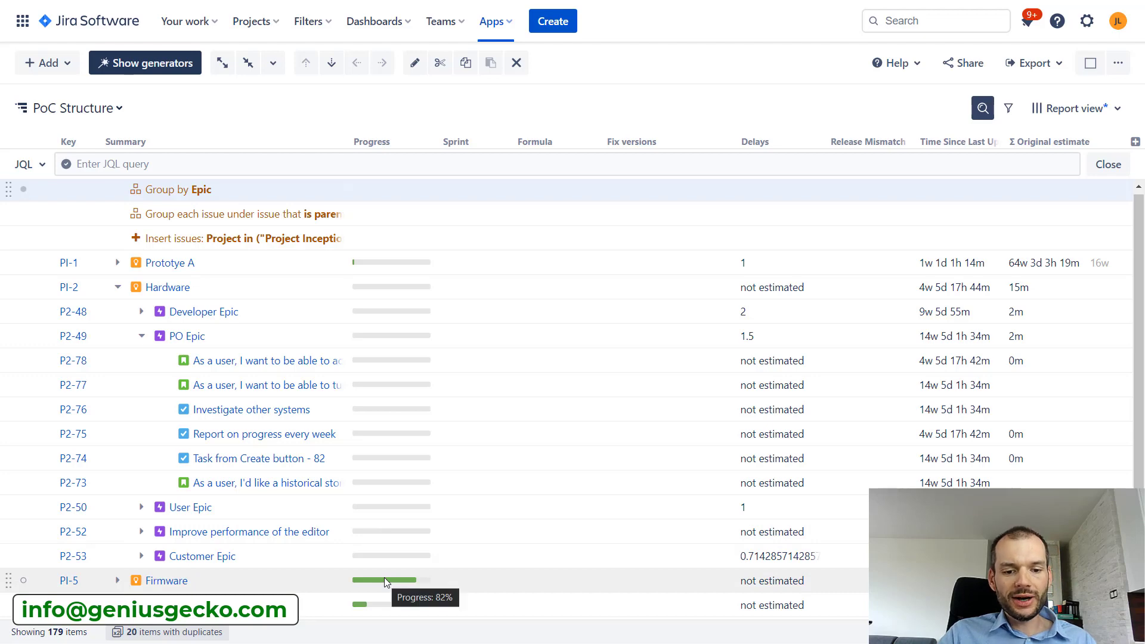
click(112, 289)
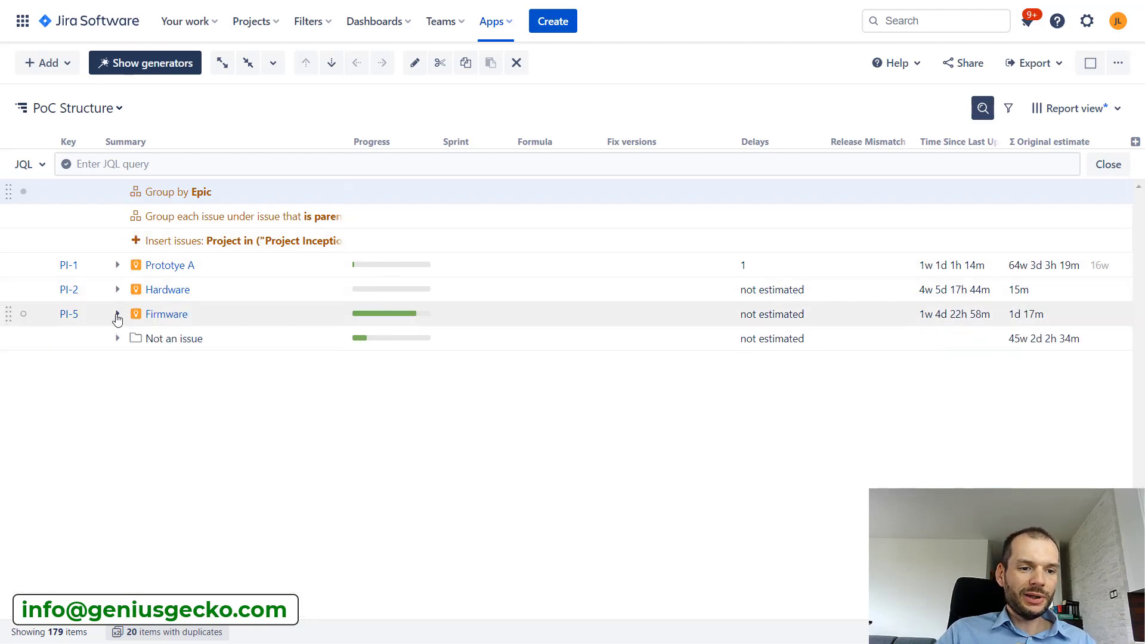
click(117, 316)
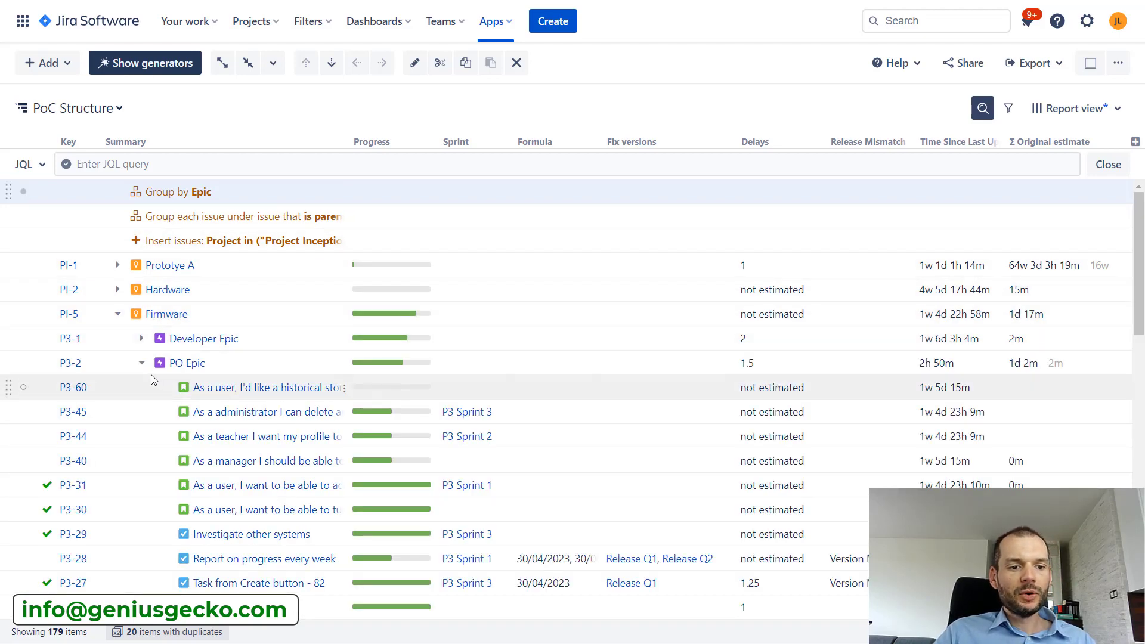
click(142, 363)
mouse_move(394, 340)
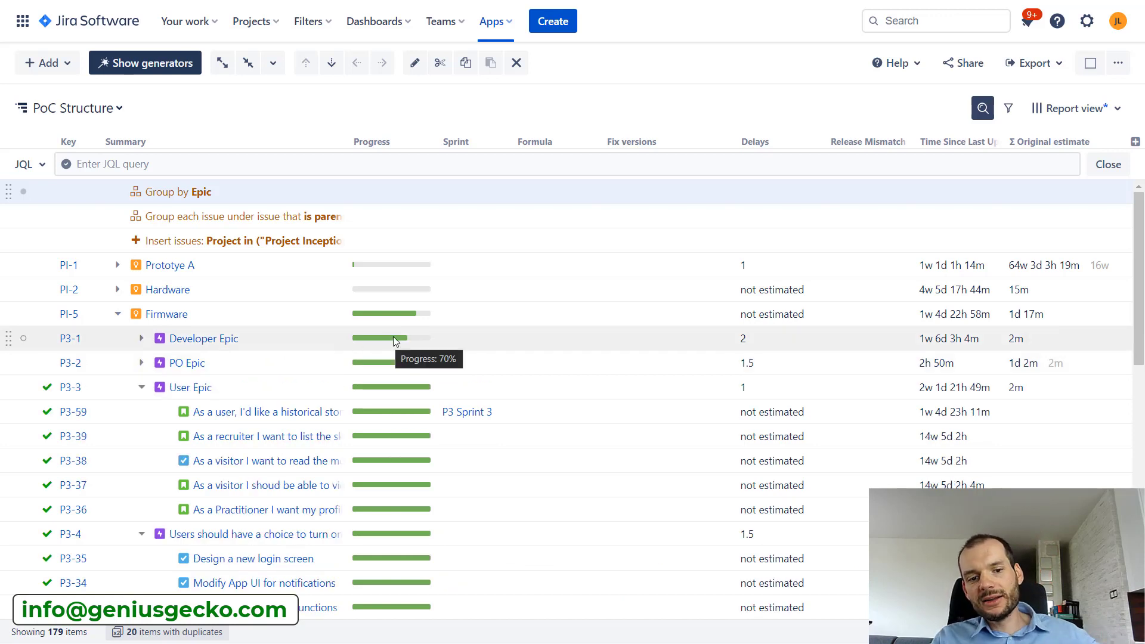
click(141, 338)
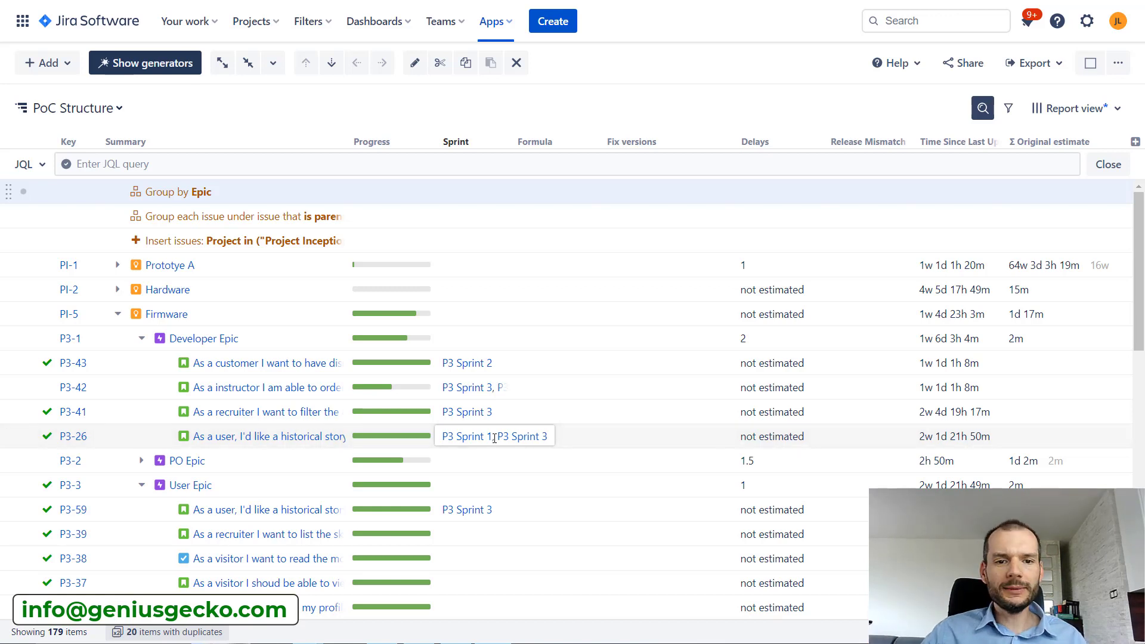
- Add an Assignee column to the PoC Structure view
click(1136, 142)
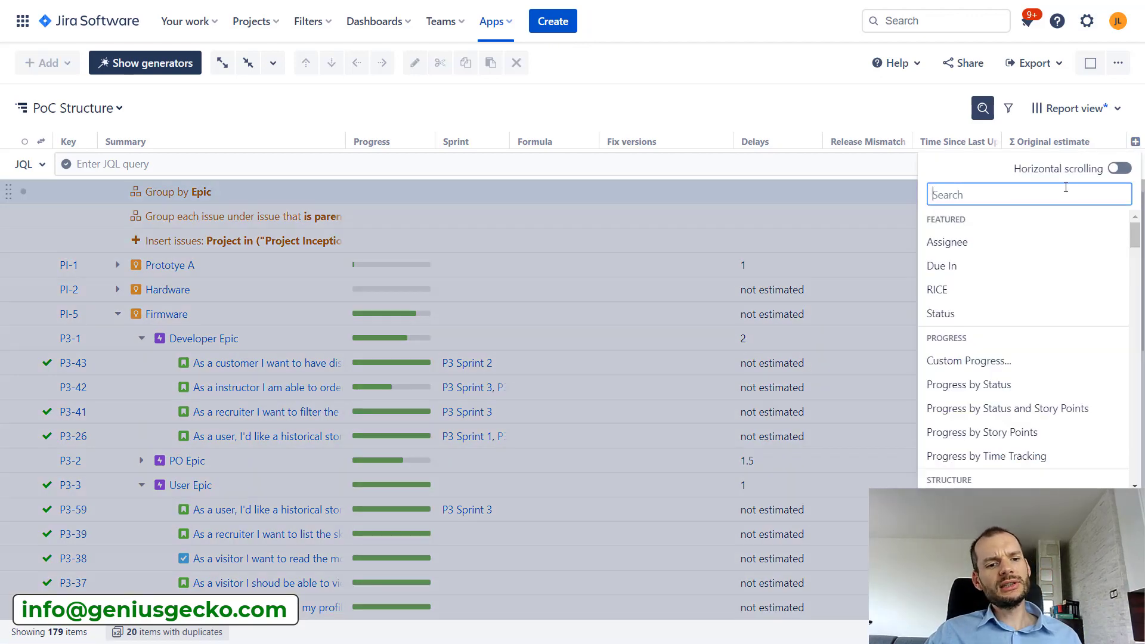
text(ass)
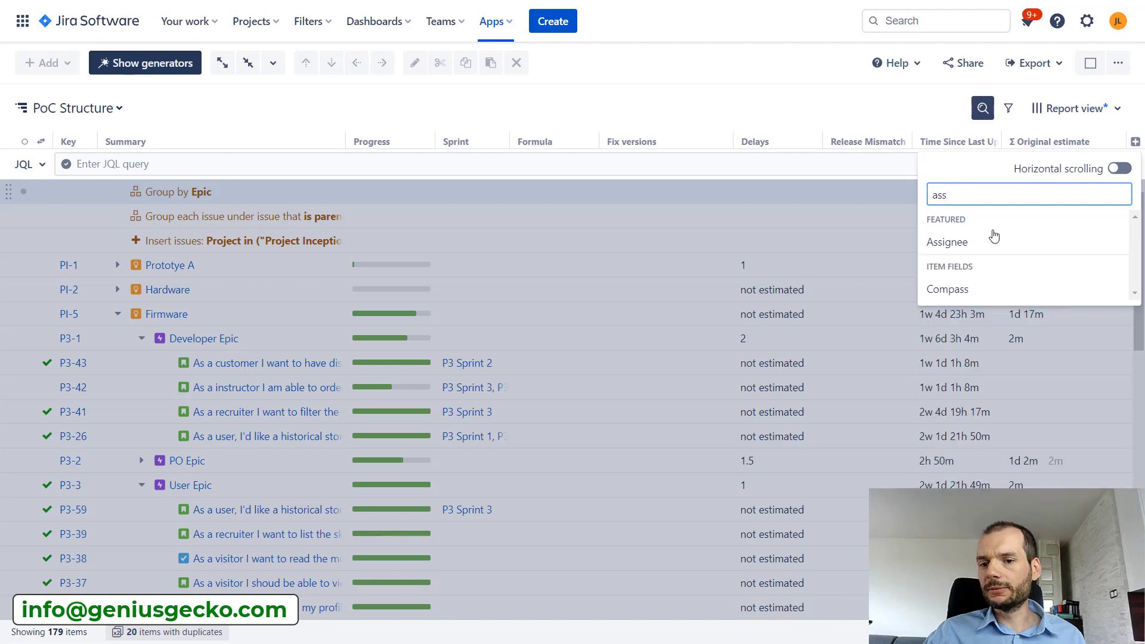
click(974, 252)
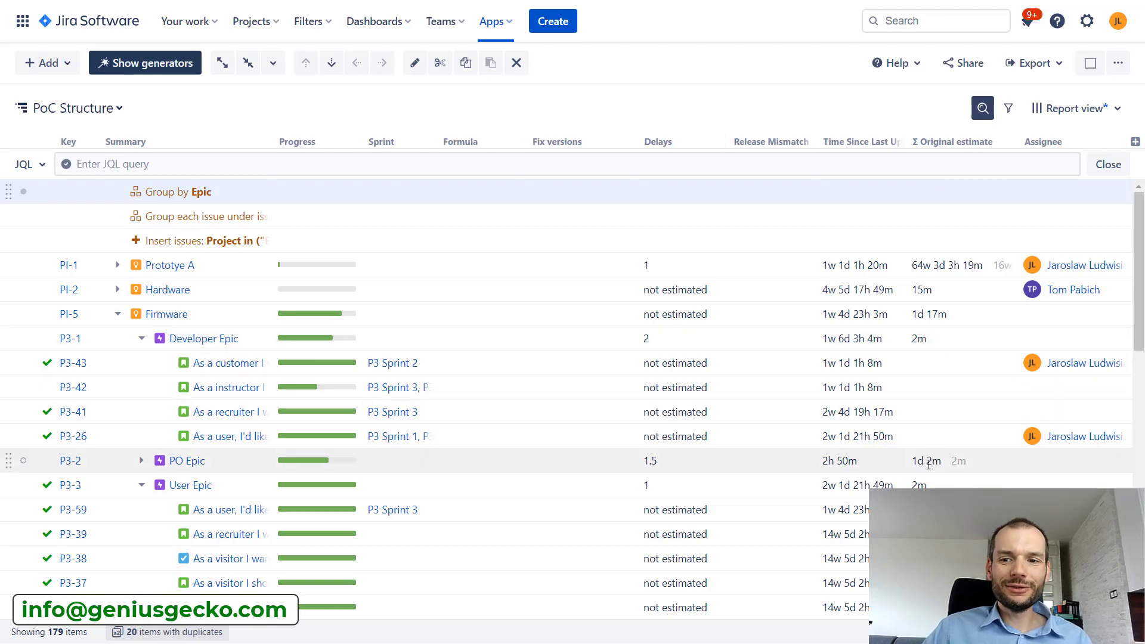
- Review the summing and exclusion options of the Σ Original estimate column and the totals it shows for Firmware's epics
click(1007, 143)
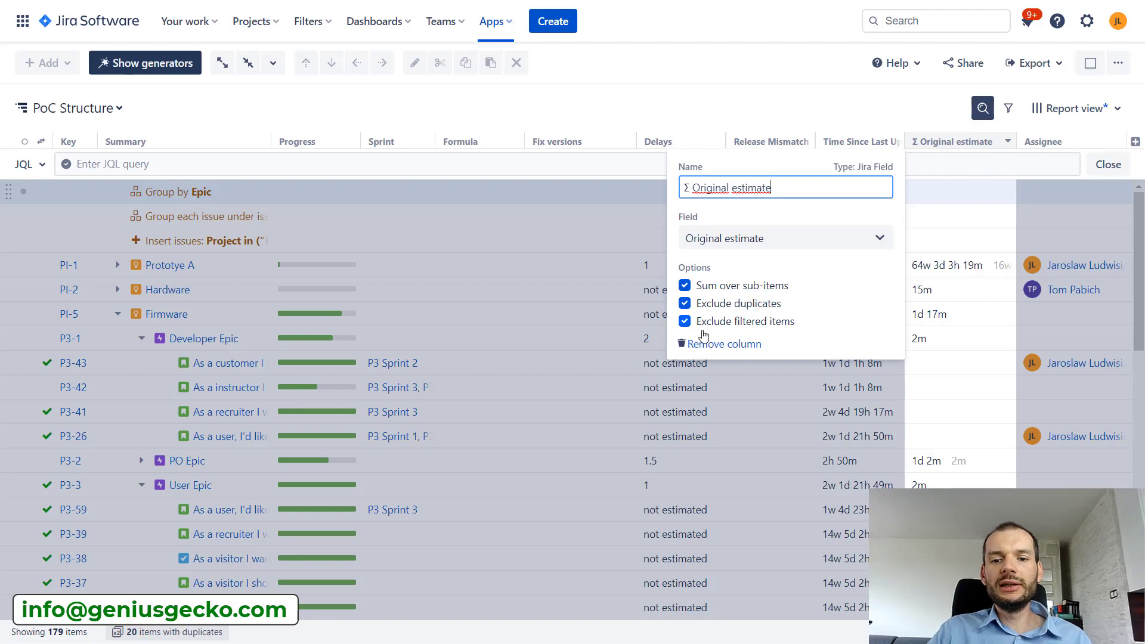
click(789, 83)
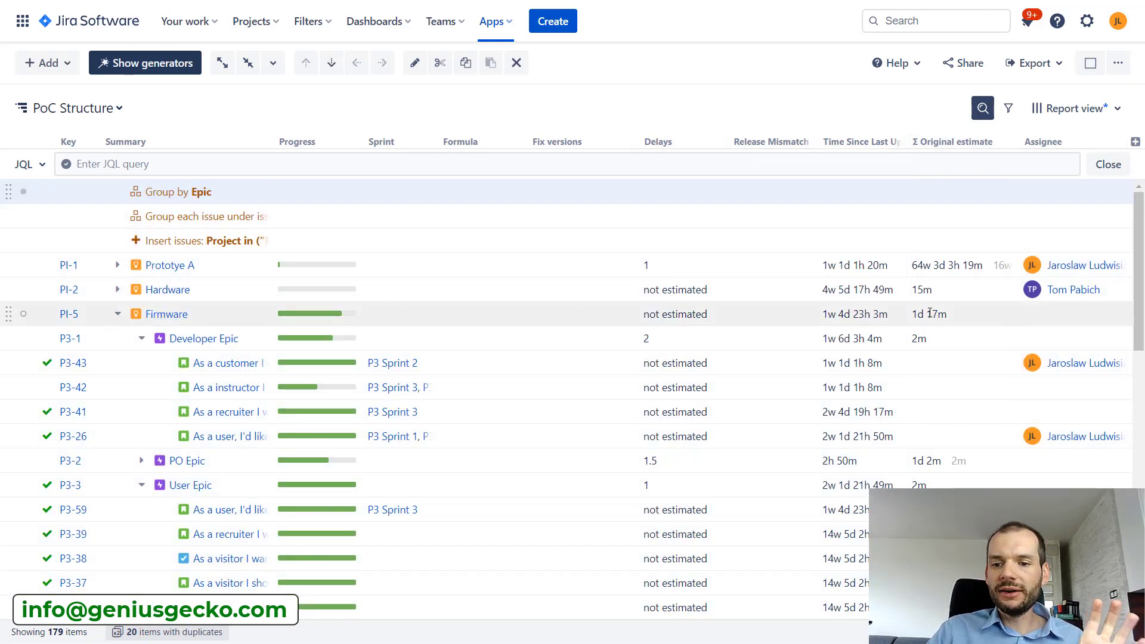
mouse_move(930, 312)
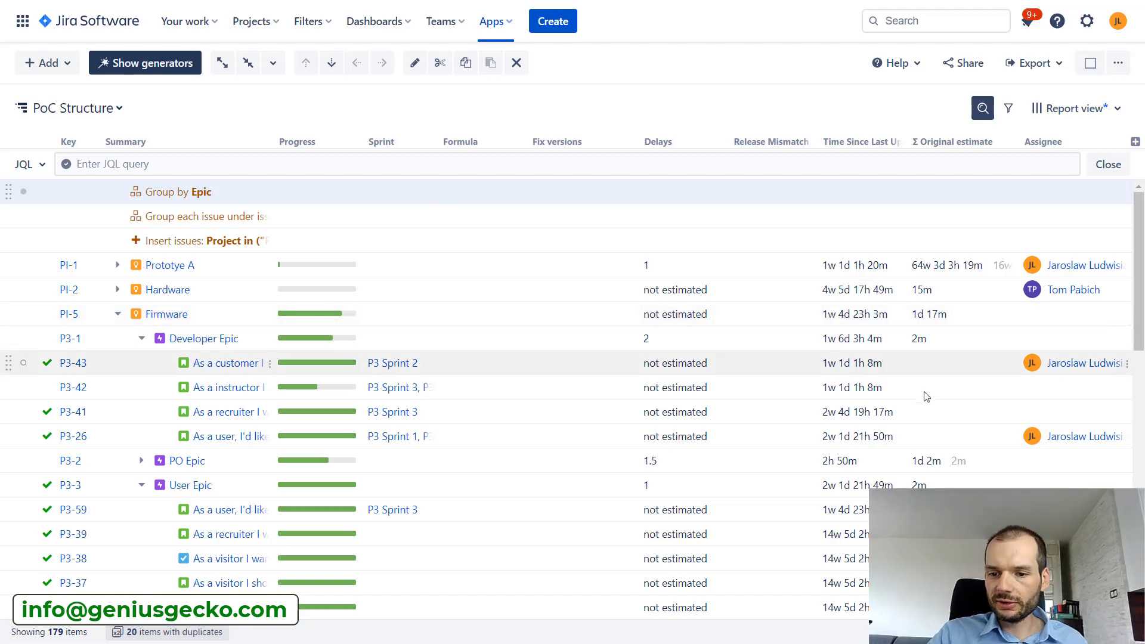
scroll(925, 417, down, 3)
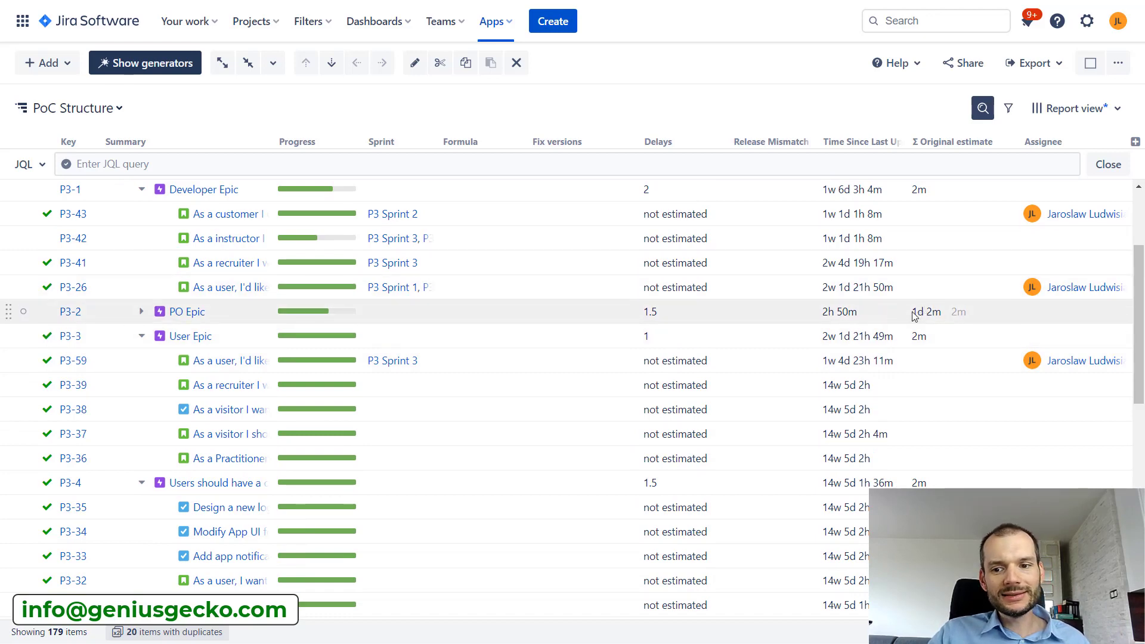
click(1007, 141)
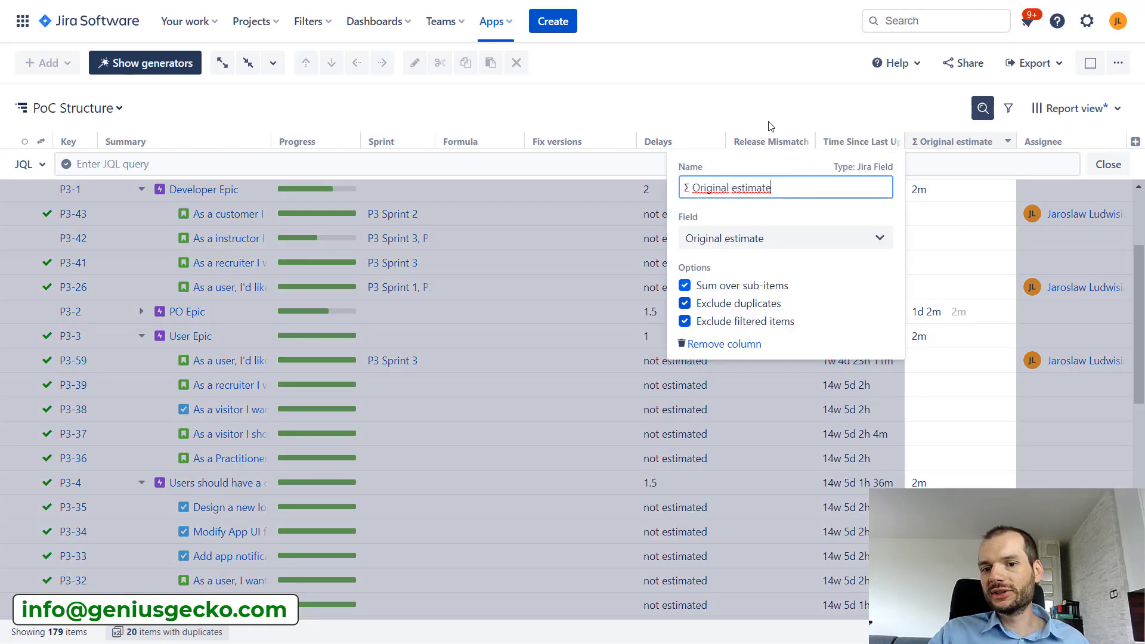
click(834, 106)
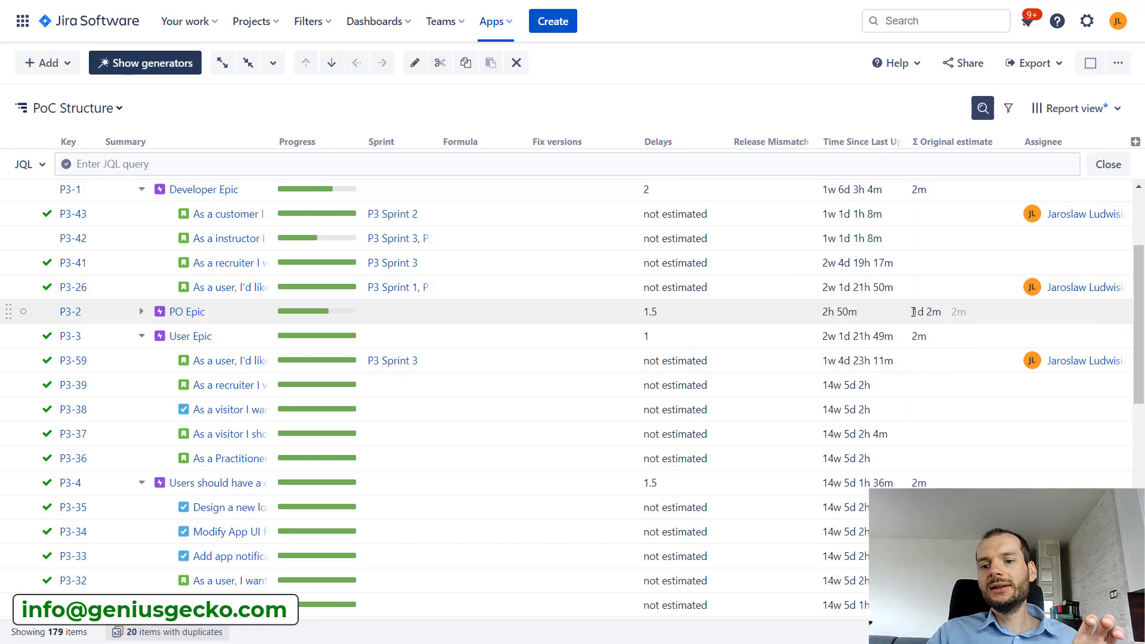
- Compare PO Epic's summed original estimate with its own value, checking its child issues and collapsing the epic again
drag(912, 312, 939, 309)
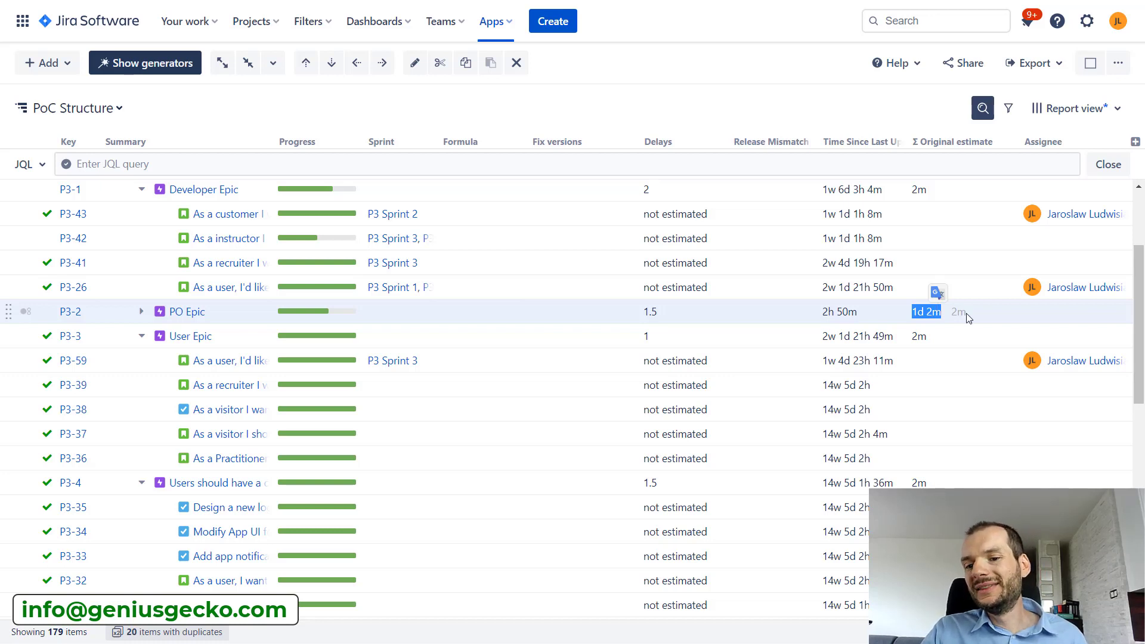
drag(966, 314, 950, 316)
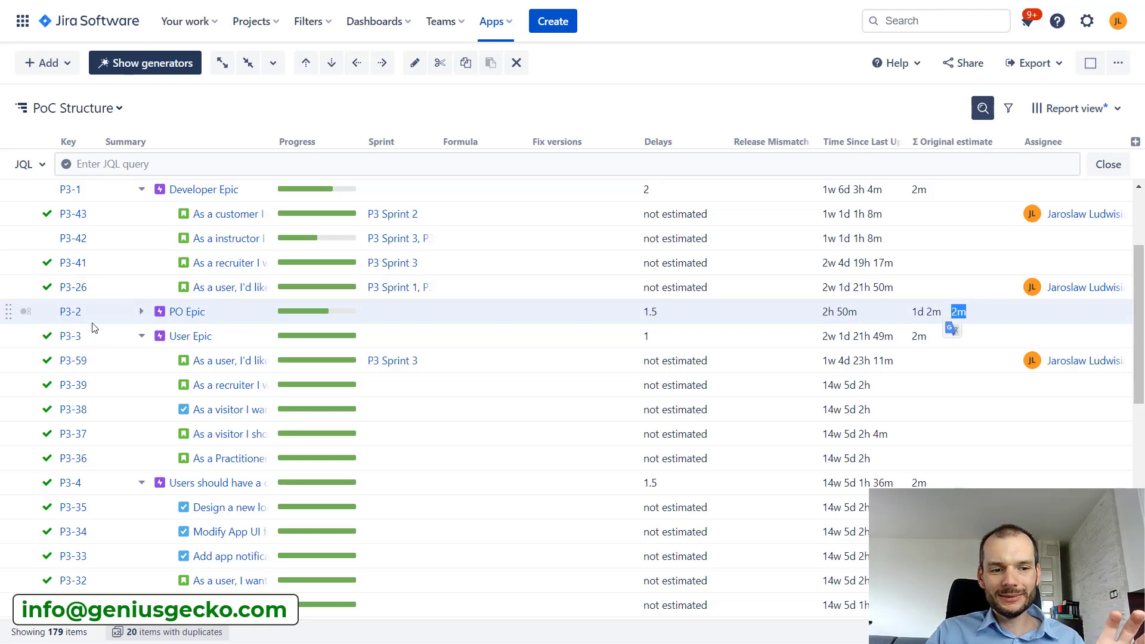
click(141, 312)
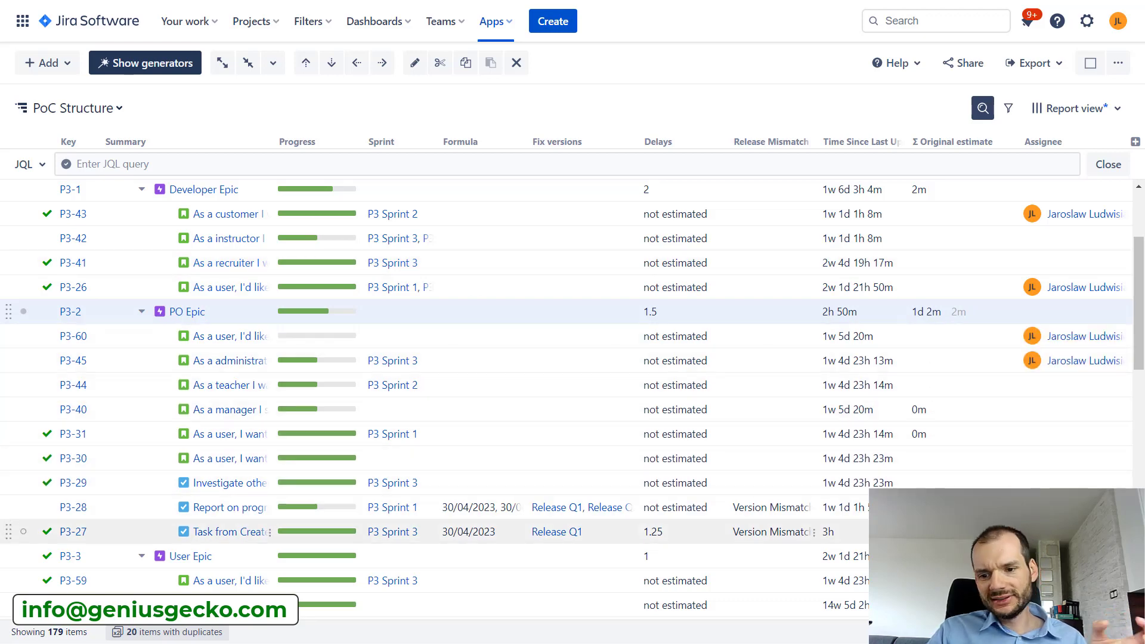
click(141, 312)
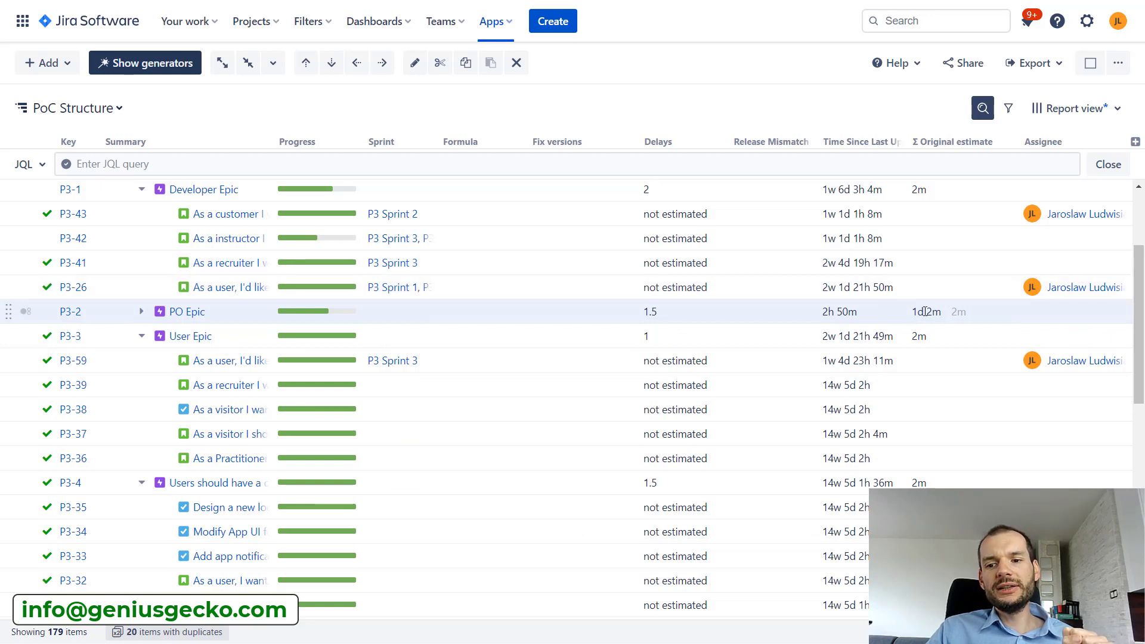
mouse_move(928, 314)
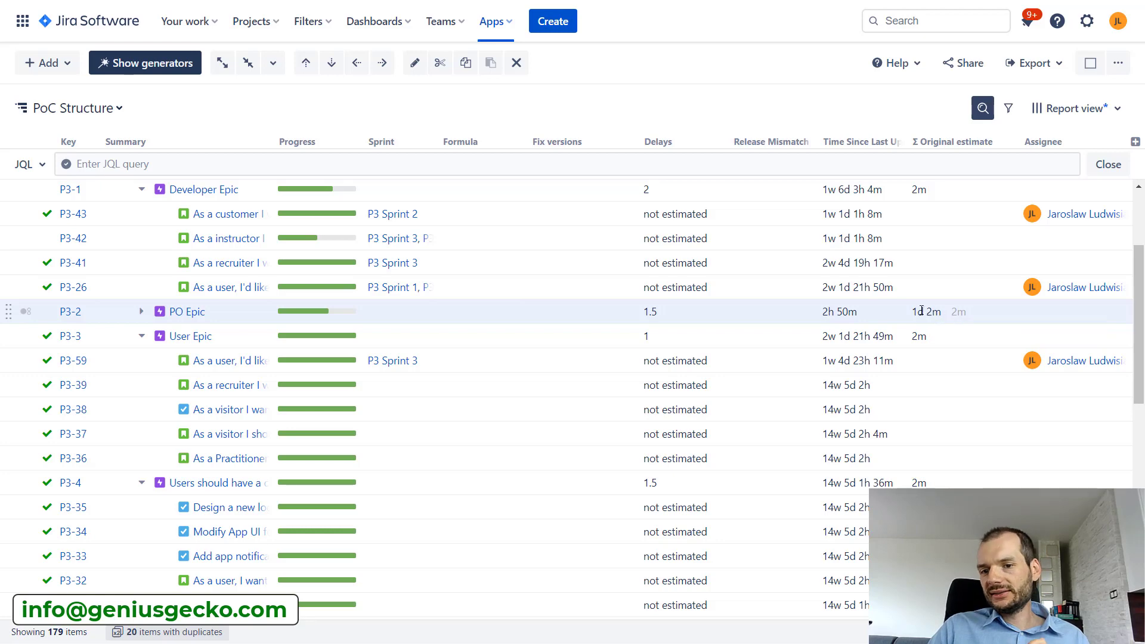
- Open PO Epic's own original estimate for editing to see which value is editable, and leave it unchanged
drag(910, 316, 942, 316)
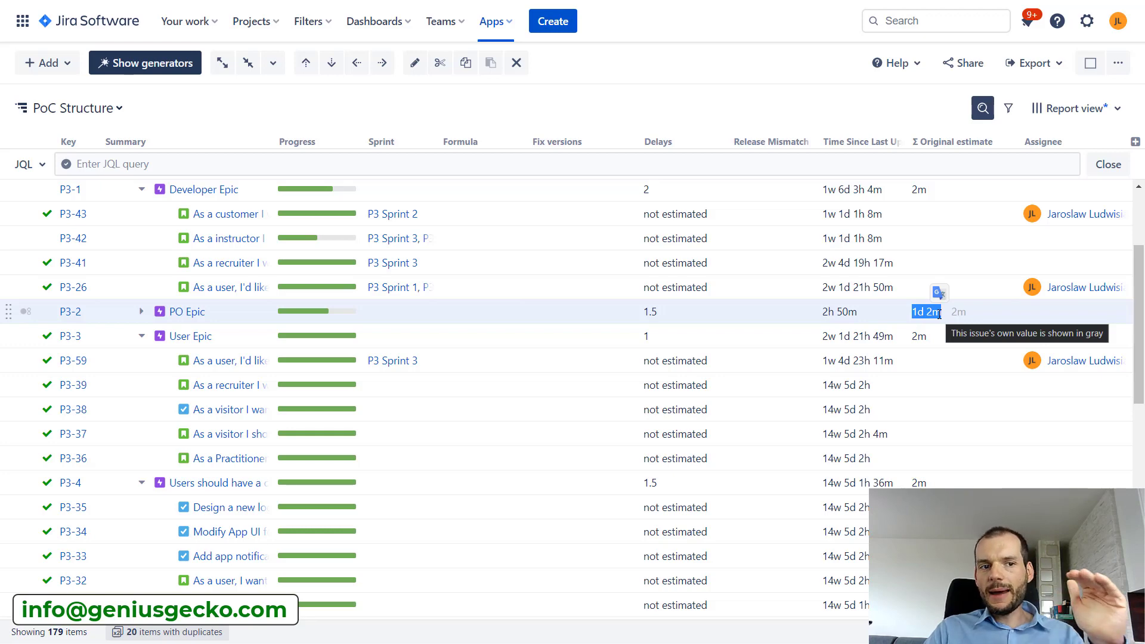
click(961, 315)
click(962, 315)
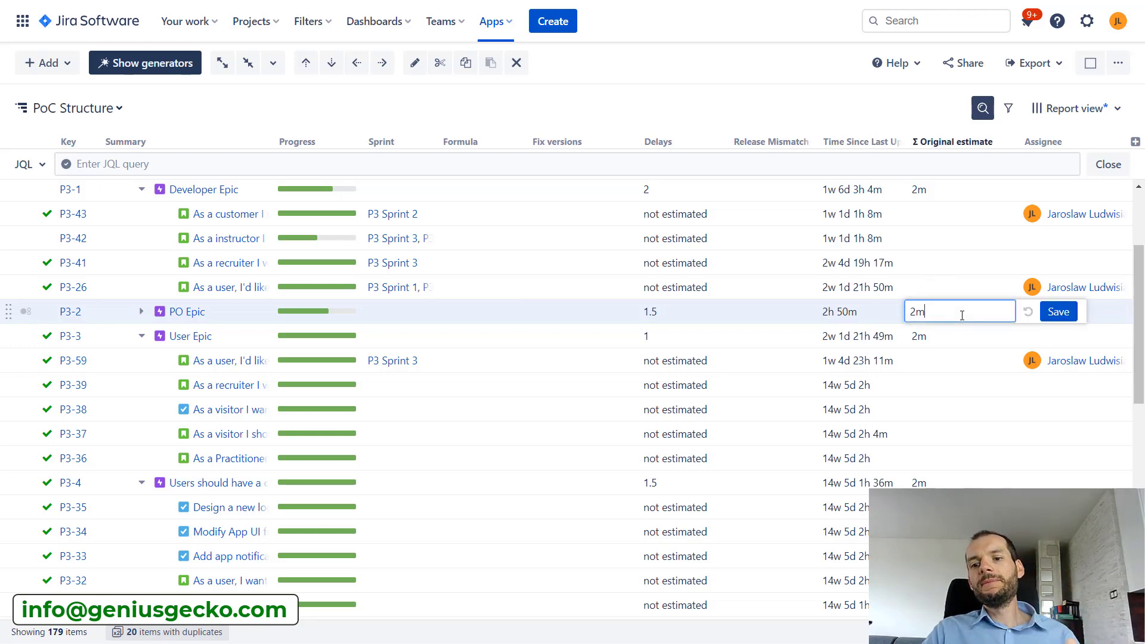
click(815, 100)
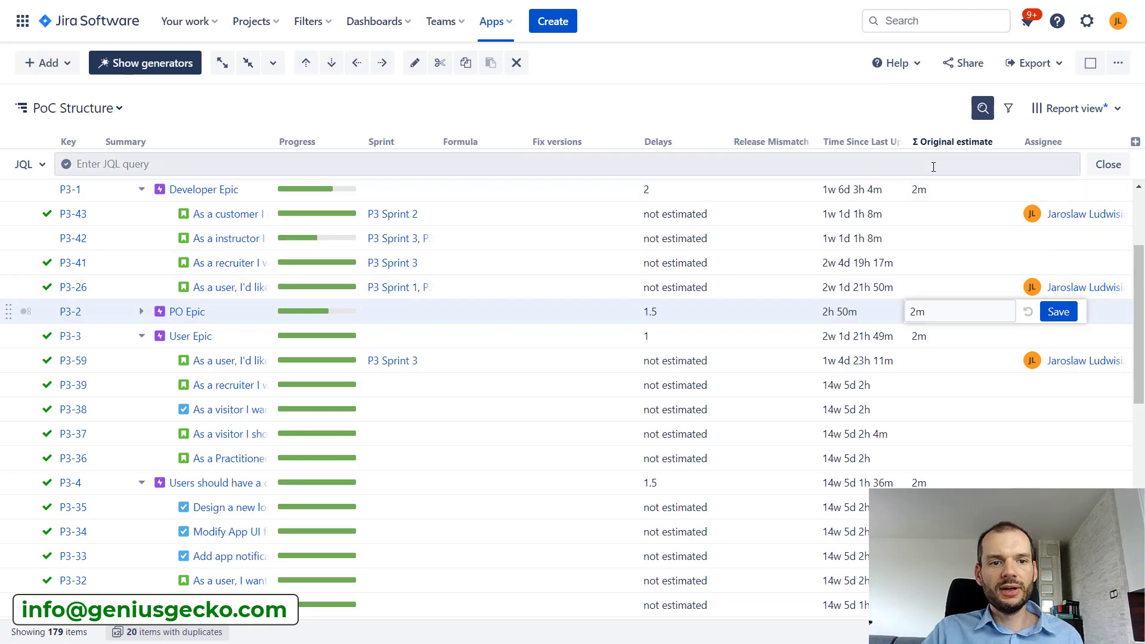
- Review the Σ Original estimate column's options and turn off Sum over sub-items
click(1007, 144)
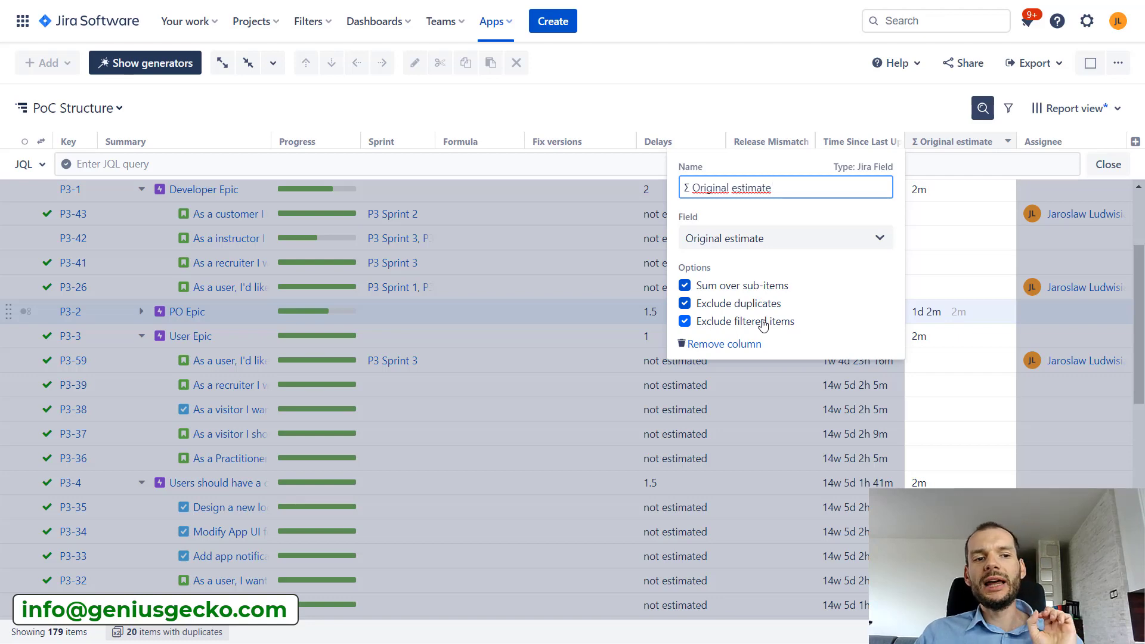
click(800, 104)
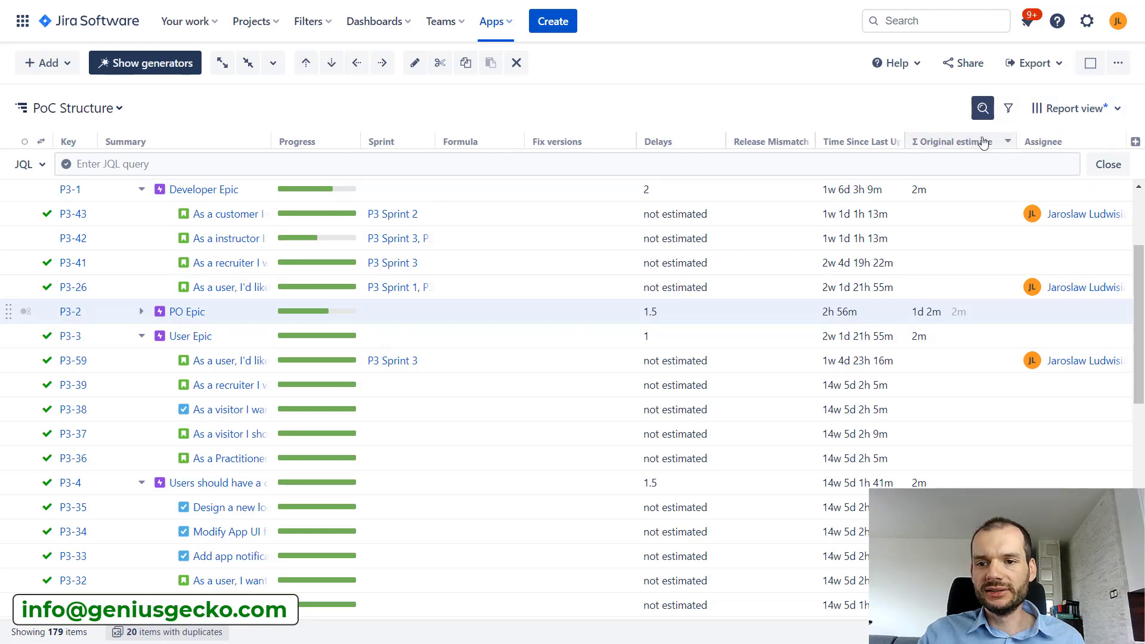
click(1007, 141)
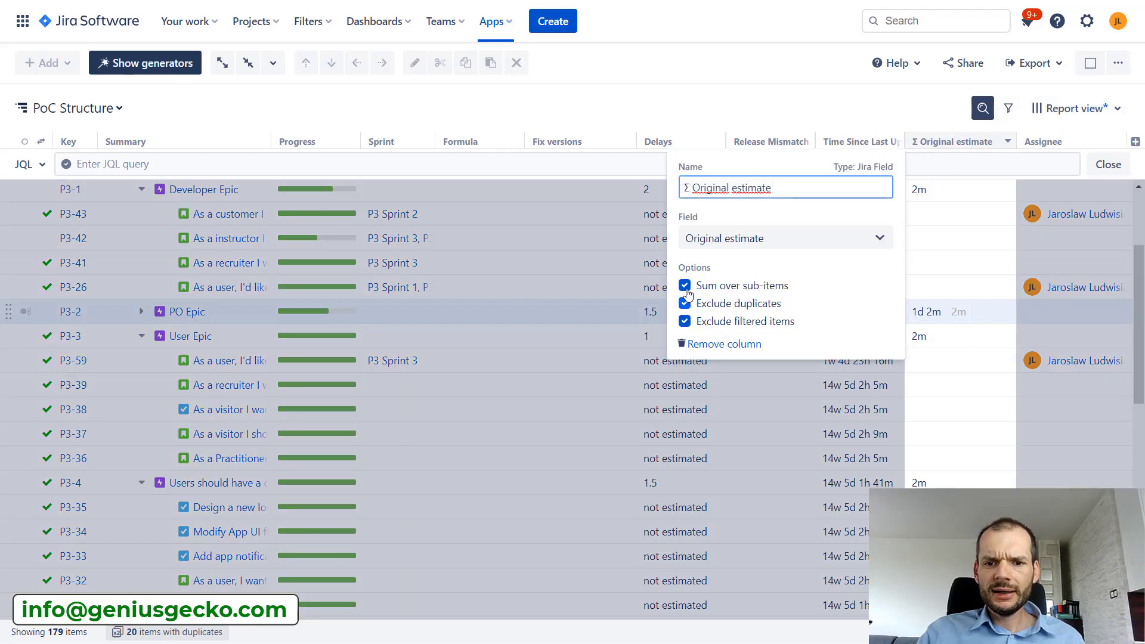
click(685, 285)
click(754, 61)
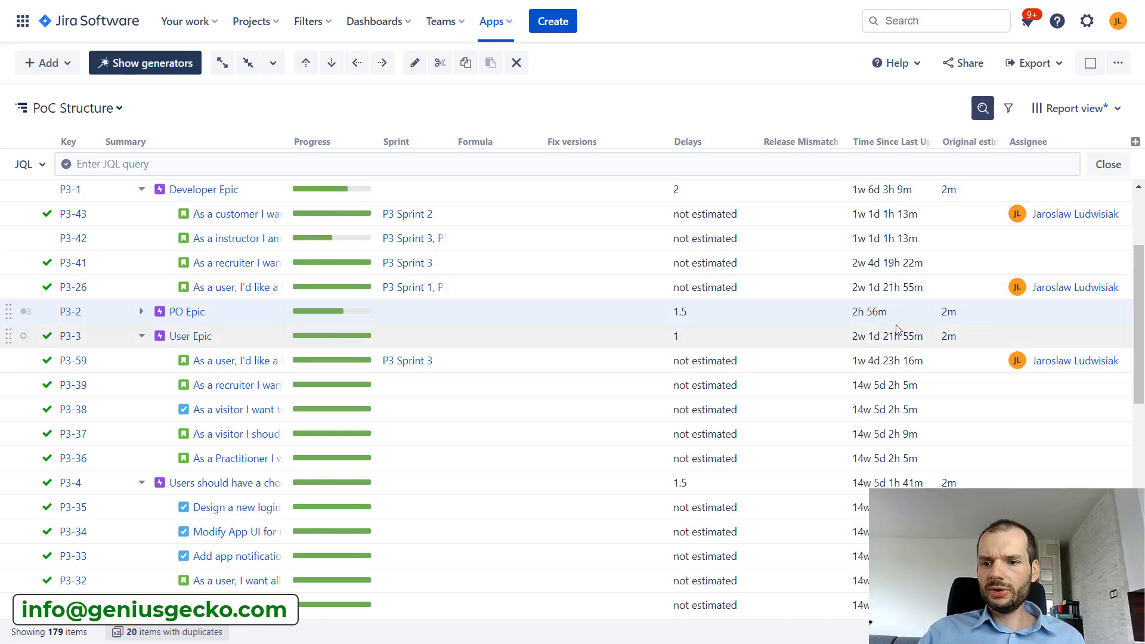
- Check PO Epic's unsummed original estimate against those of its child issues, leaving the epic collapsed
double_click(953, 312)
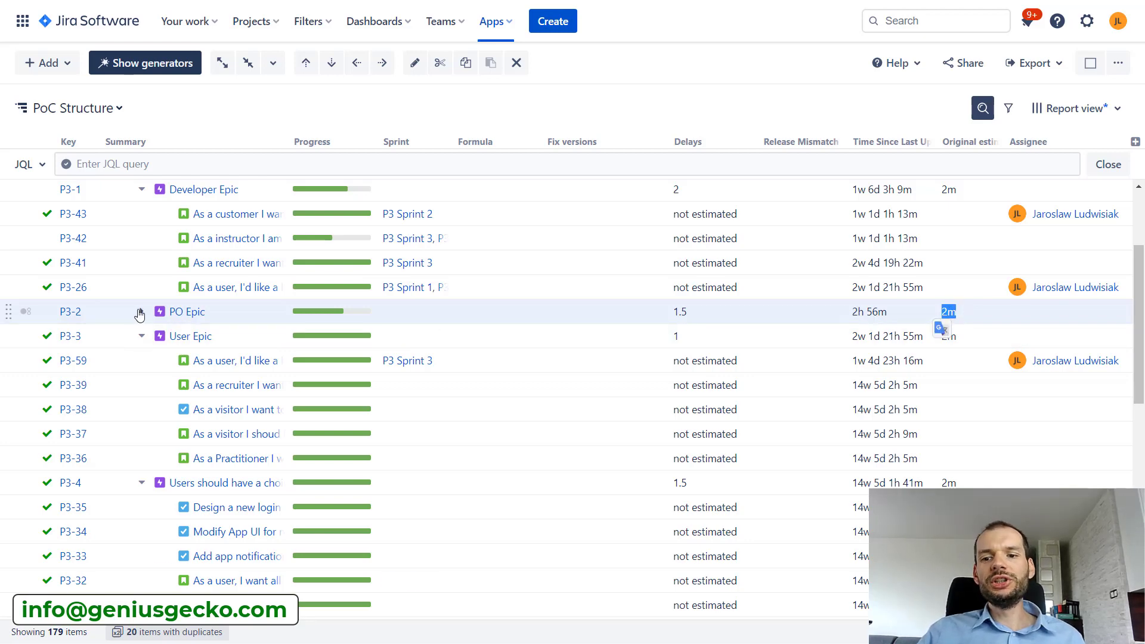
click(140, 311)
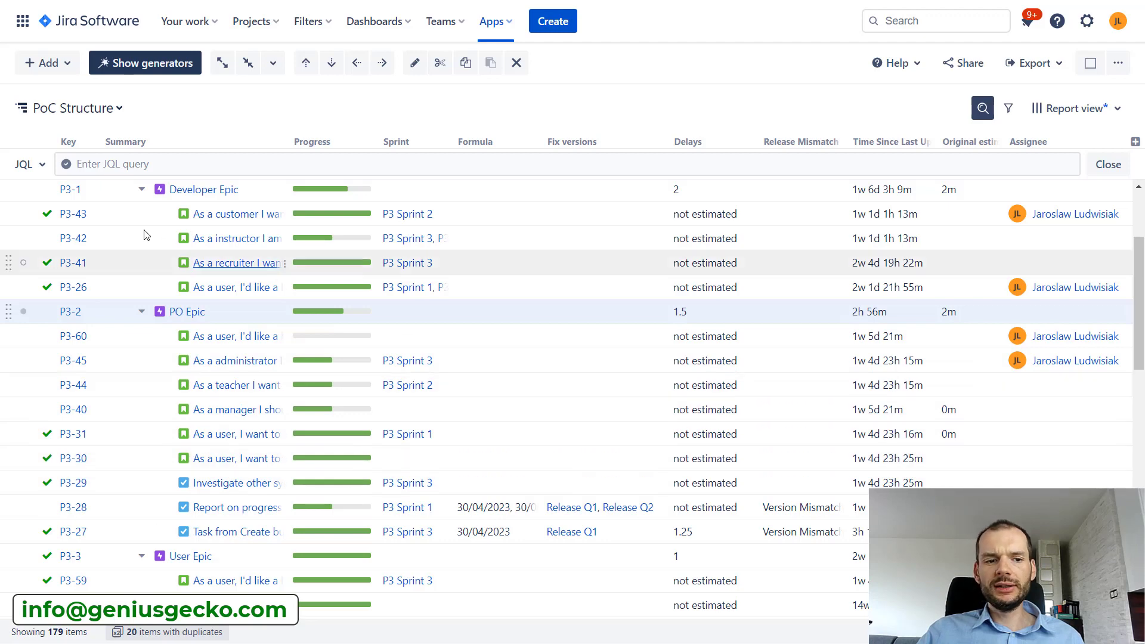
click(142, 311)
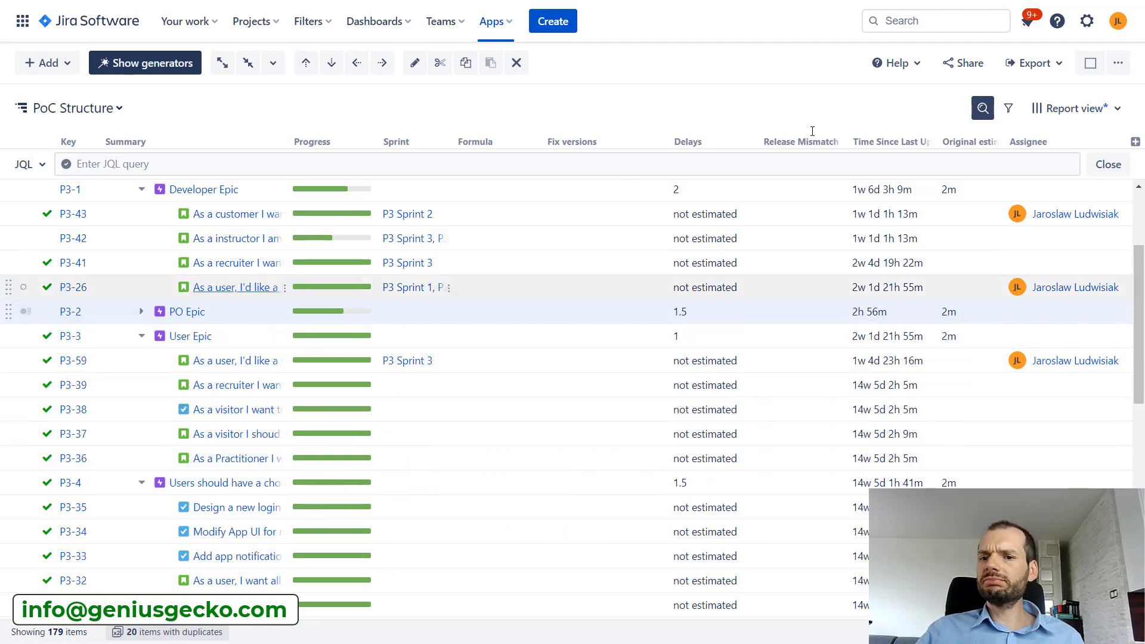
- Turn Sum over sub-items back on for the Original estimate column and close its settings
click(993, 143)
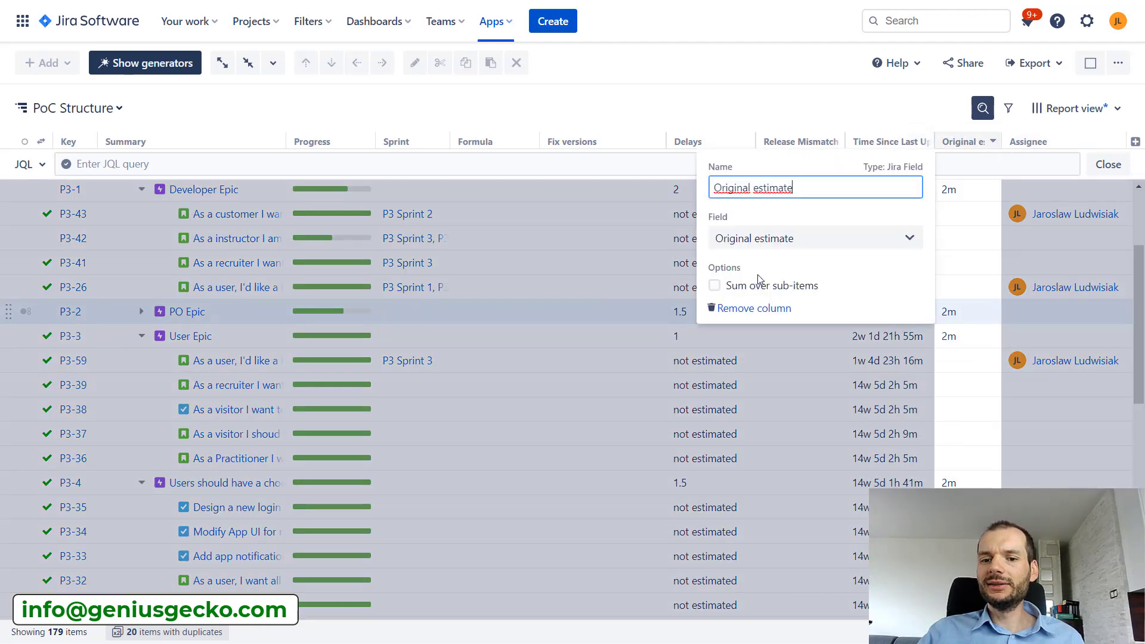
click(714, 286)
click(617, 166)
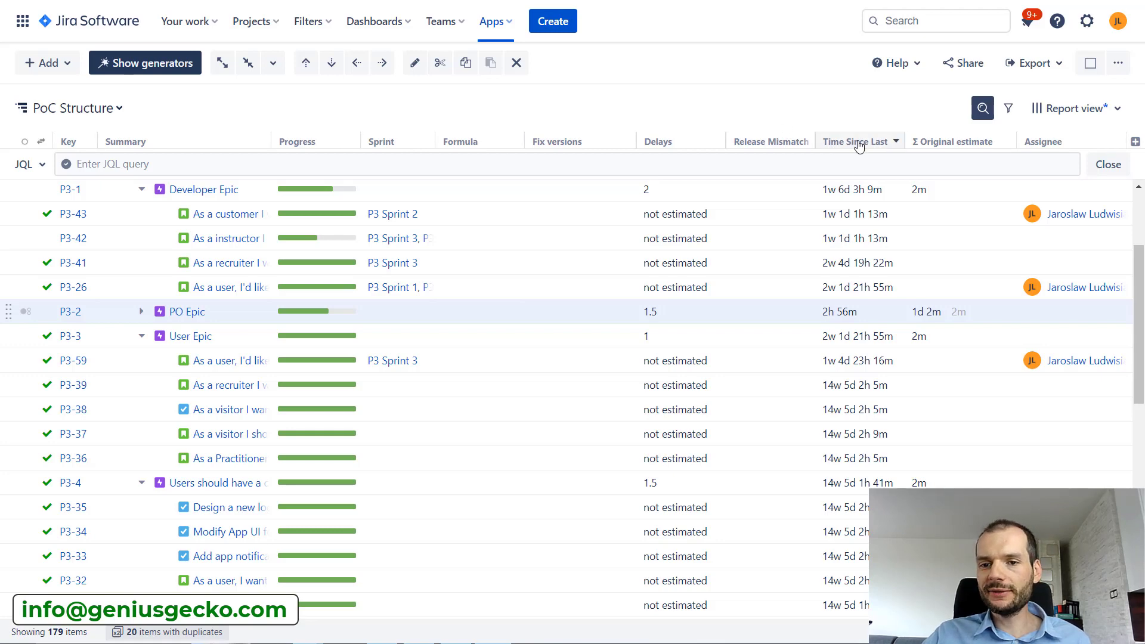
- Examine the expression and format settings of the existing Formula column, and close them without changes
click(516, 143)
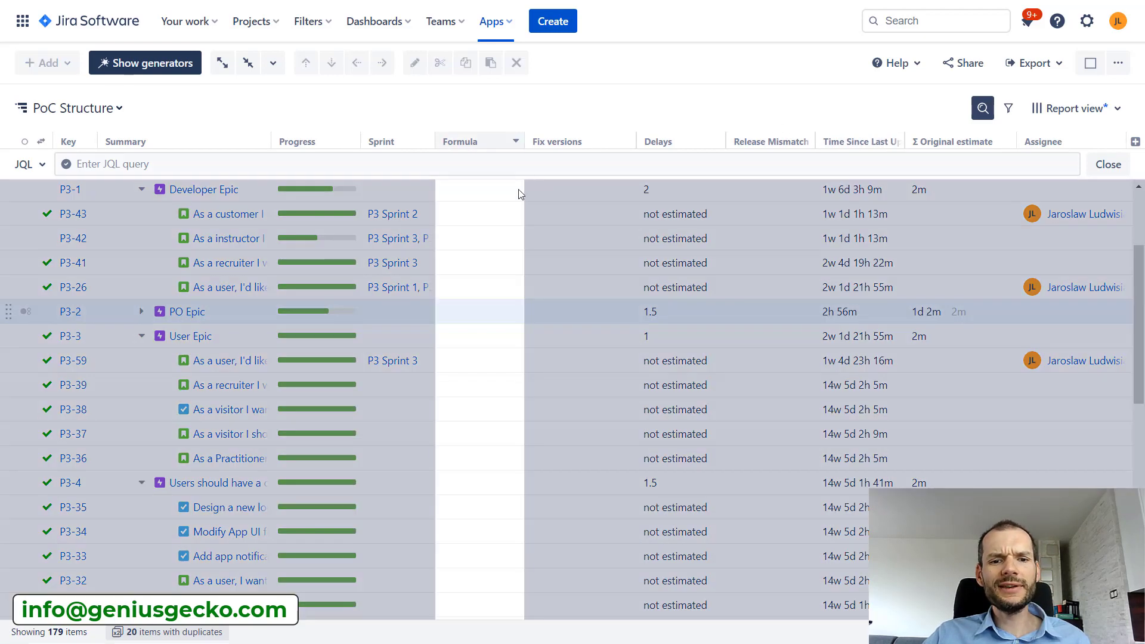
click(515, 142)
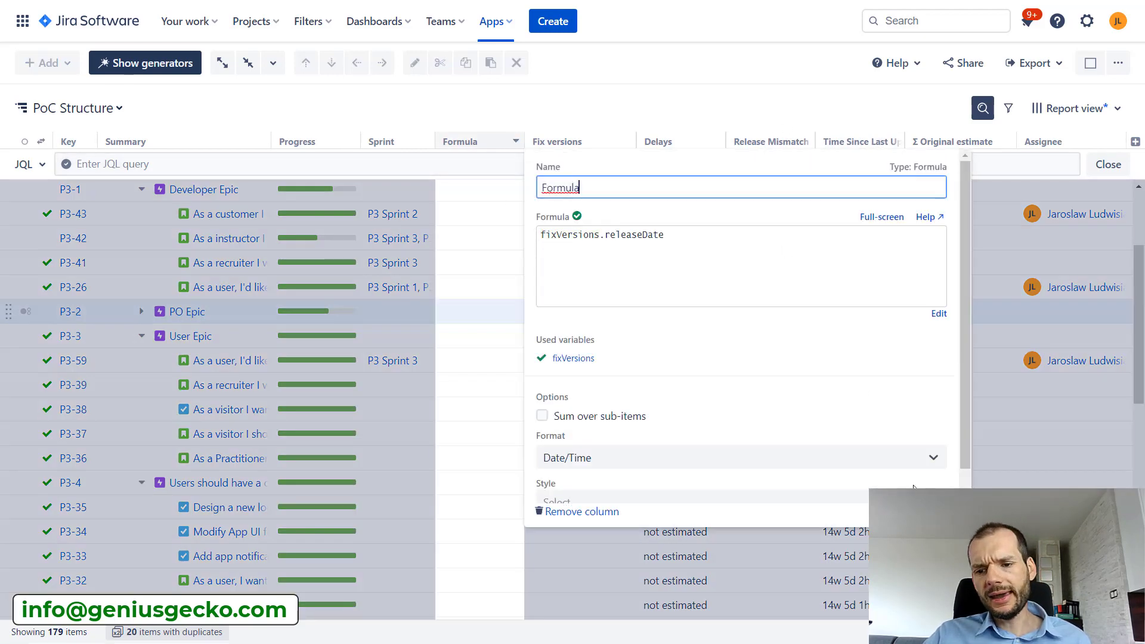
click(684, 97)
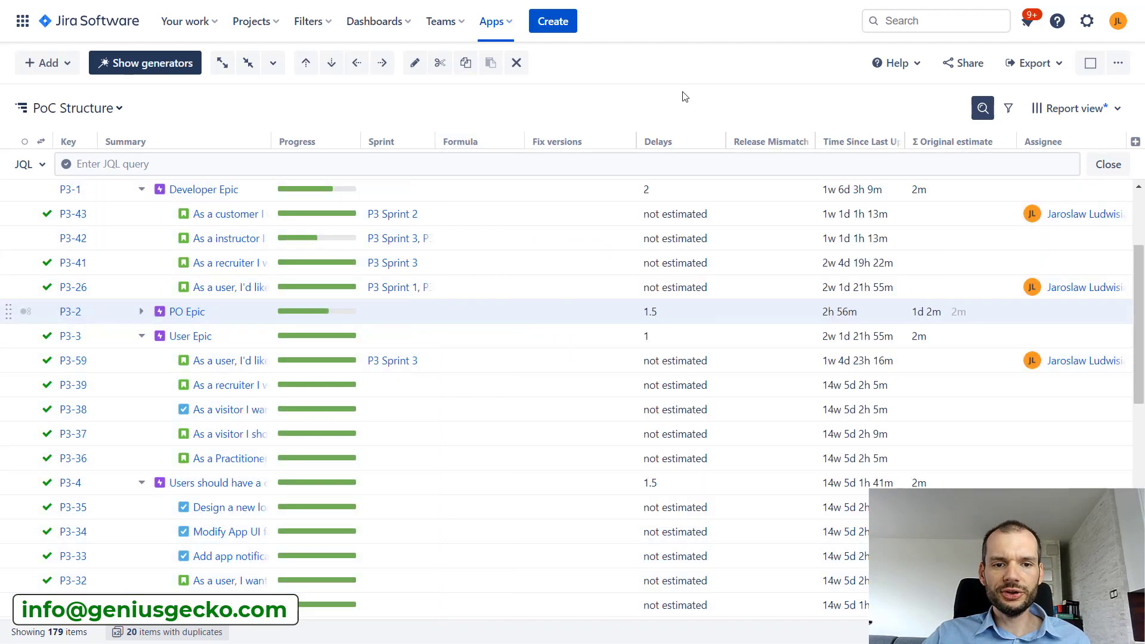
- Add a blank Formula column, look over its expression and summing settings, and remove the column
click(1135, 143)
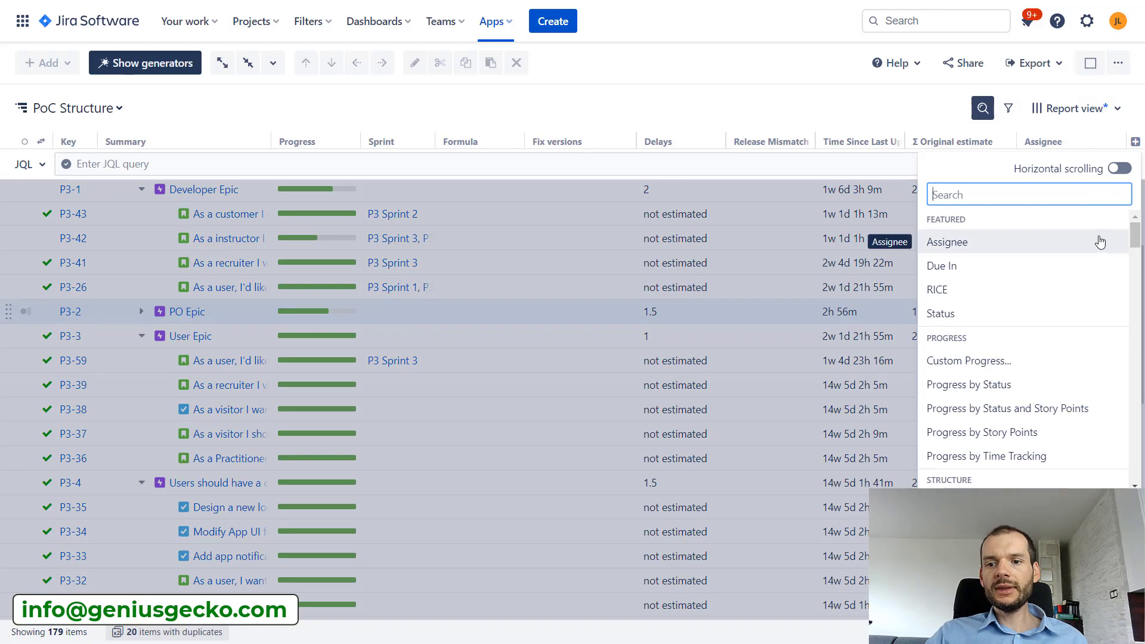
text(for)
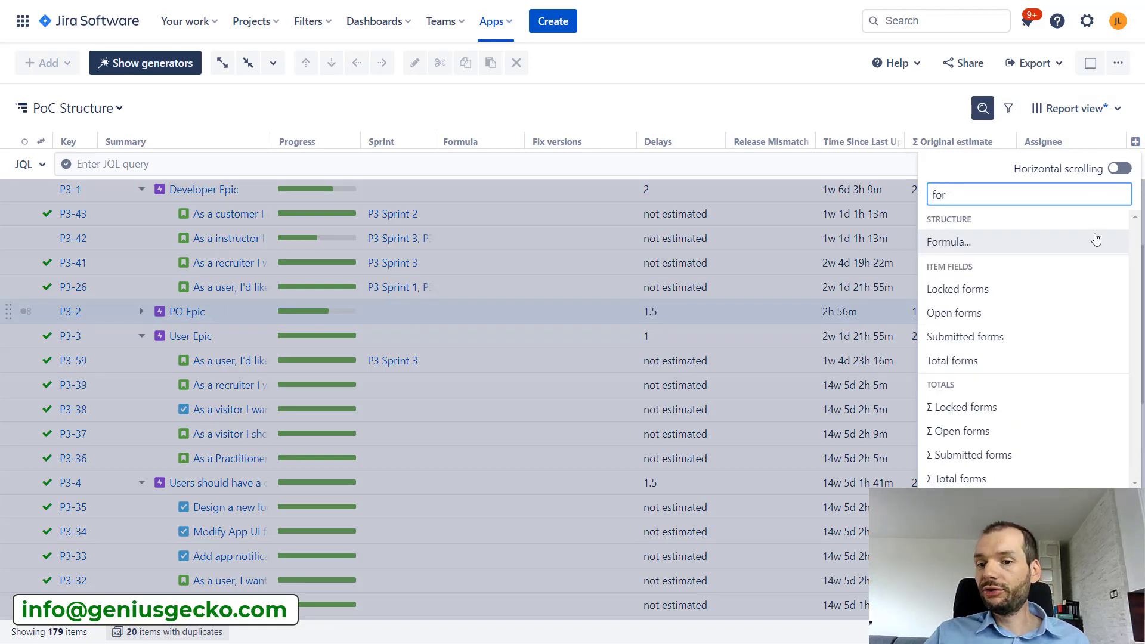
click(995, 249)
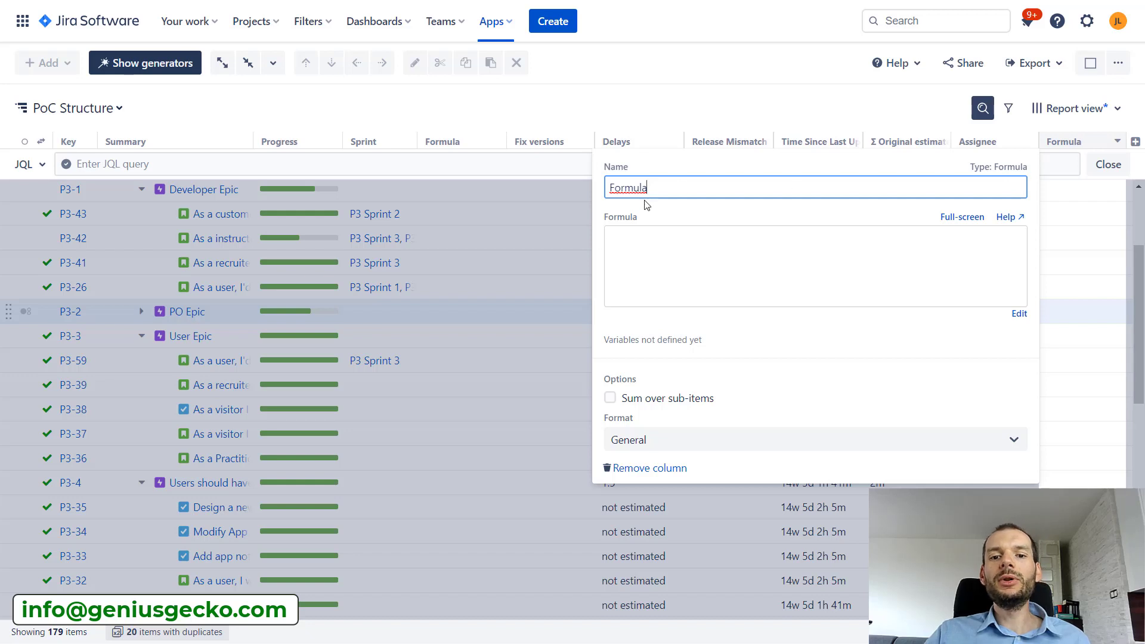
click(627, 246)
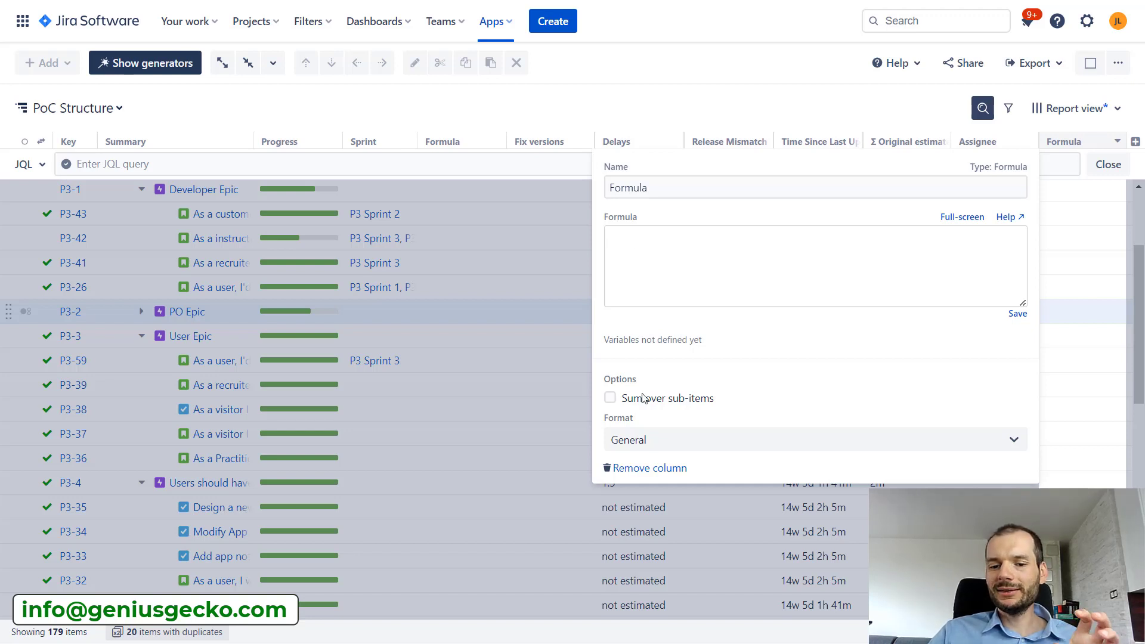
click(649, 469)
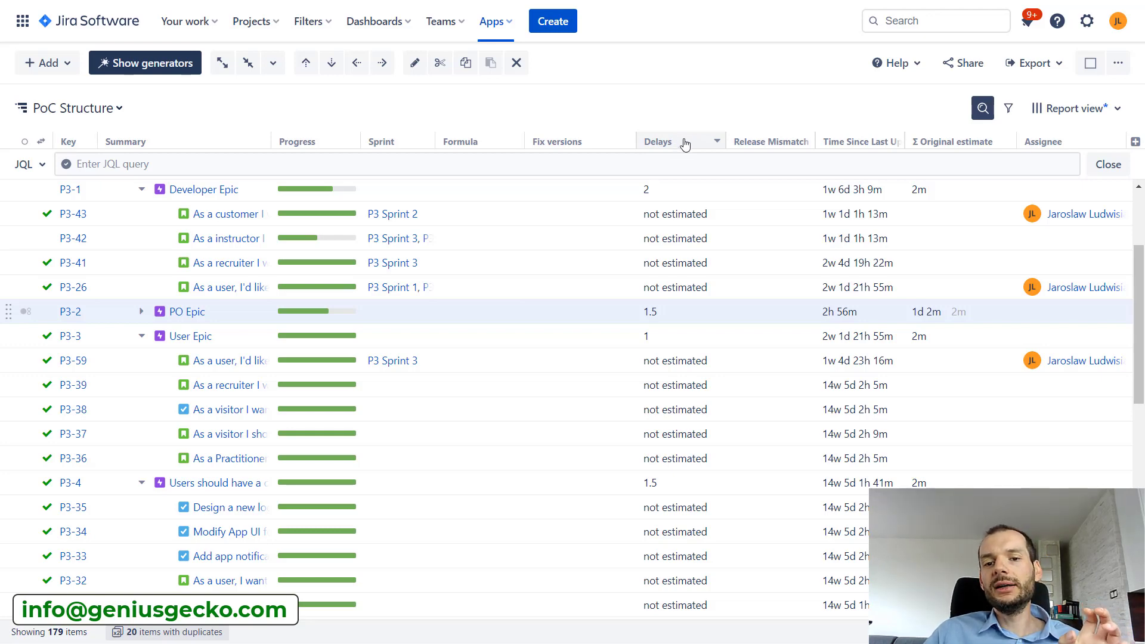
- Examine the expression, variables and format of the Delays formula column, and close its settings without changes
click(717, 142)
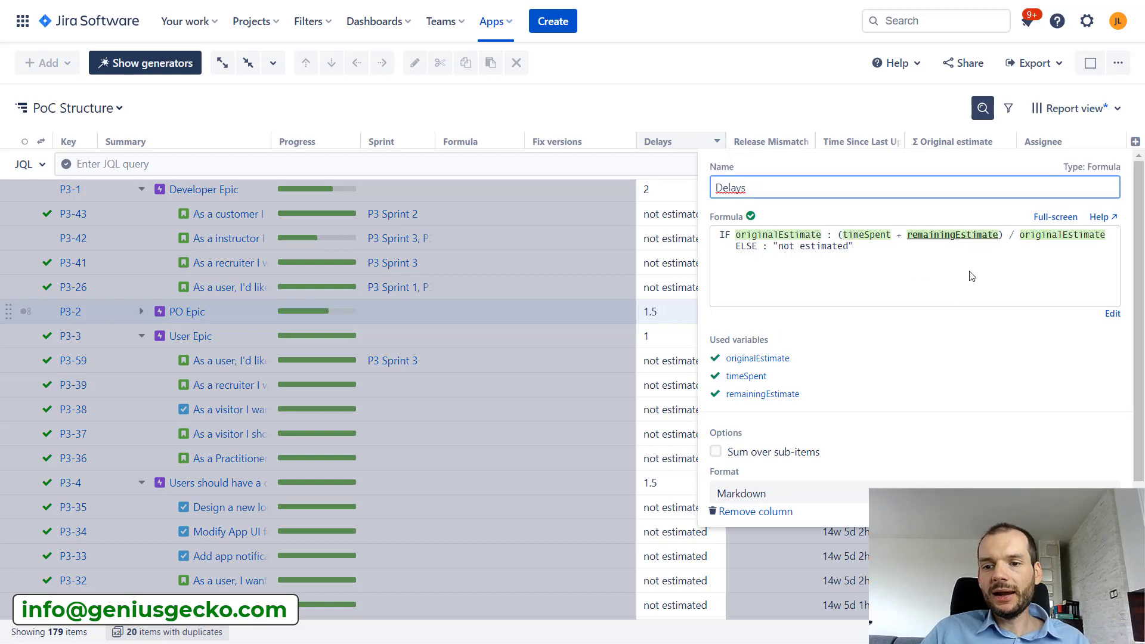
scroll(925, 390, down, 1)
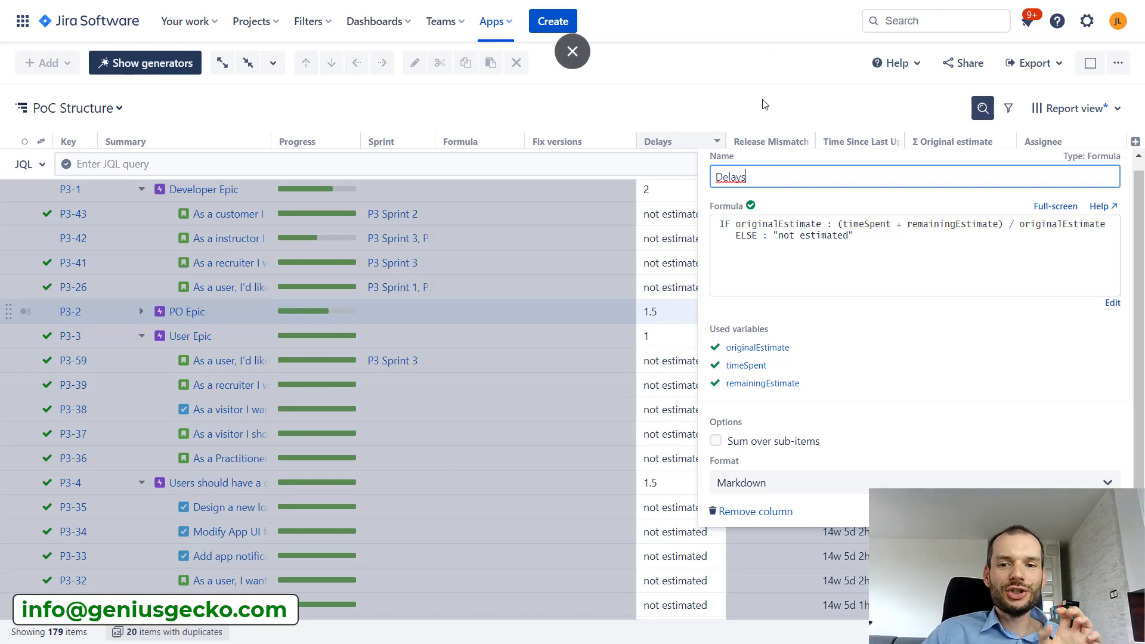
click(765, 104)
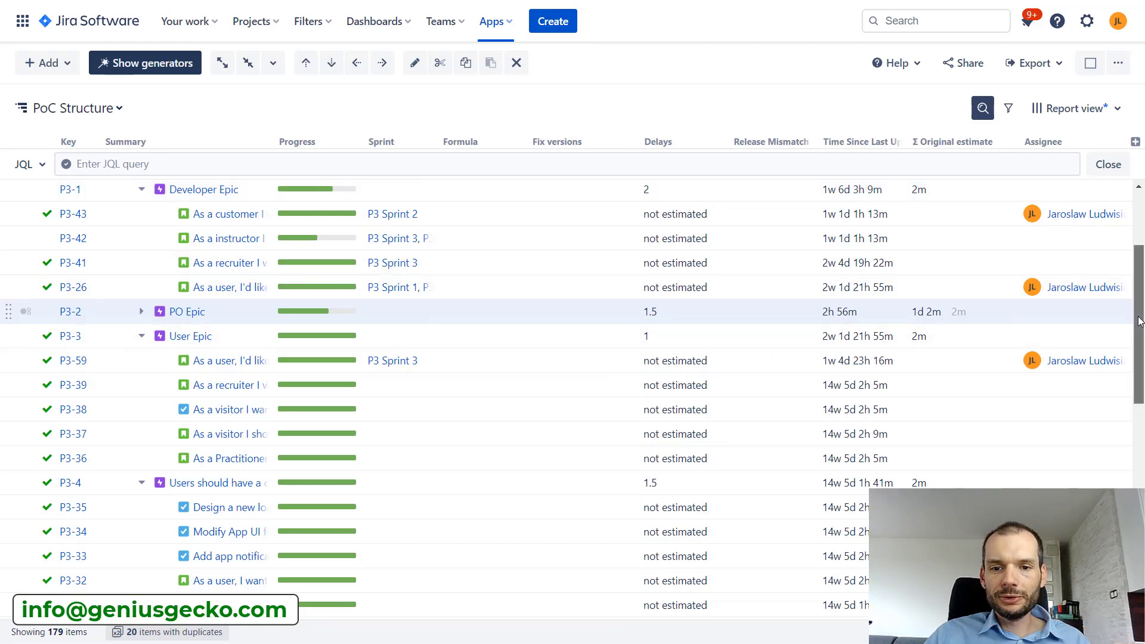
- Compare the Delays values of the epics under Firmware, focusing on PO Epic
drag(1139, 323, 1139, 283)
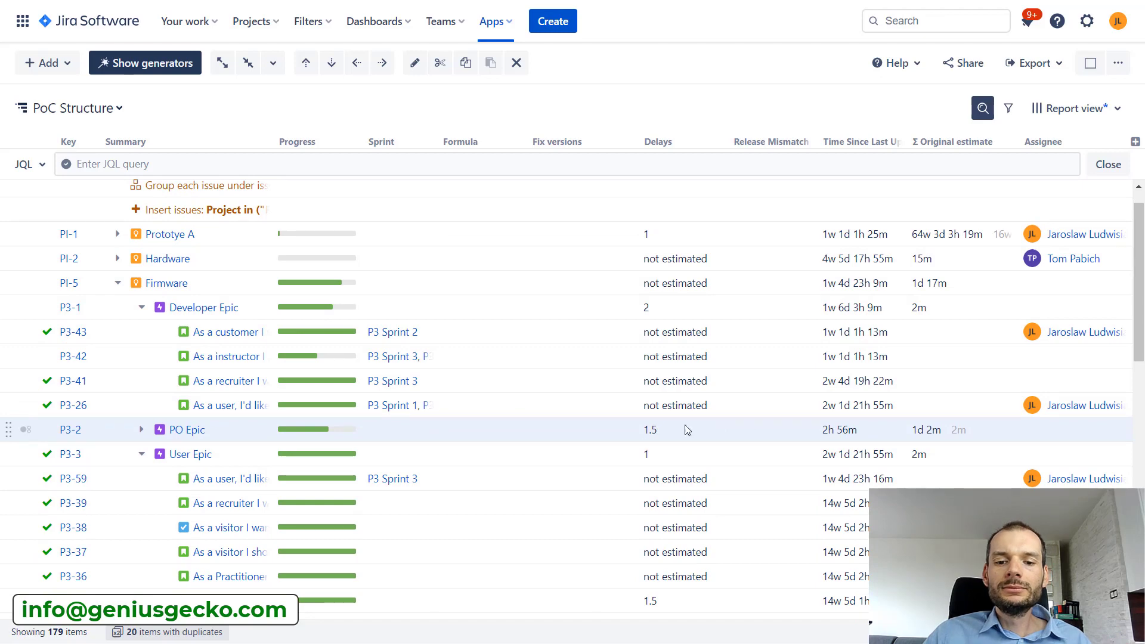
drag(1137, 304, 1141, 343)
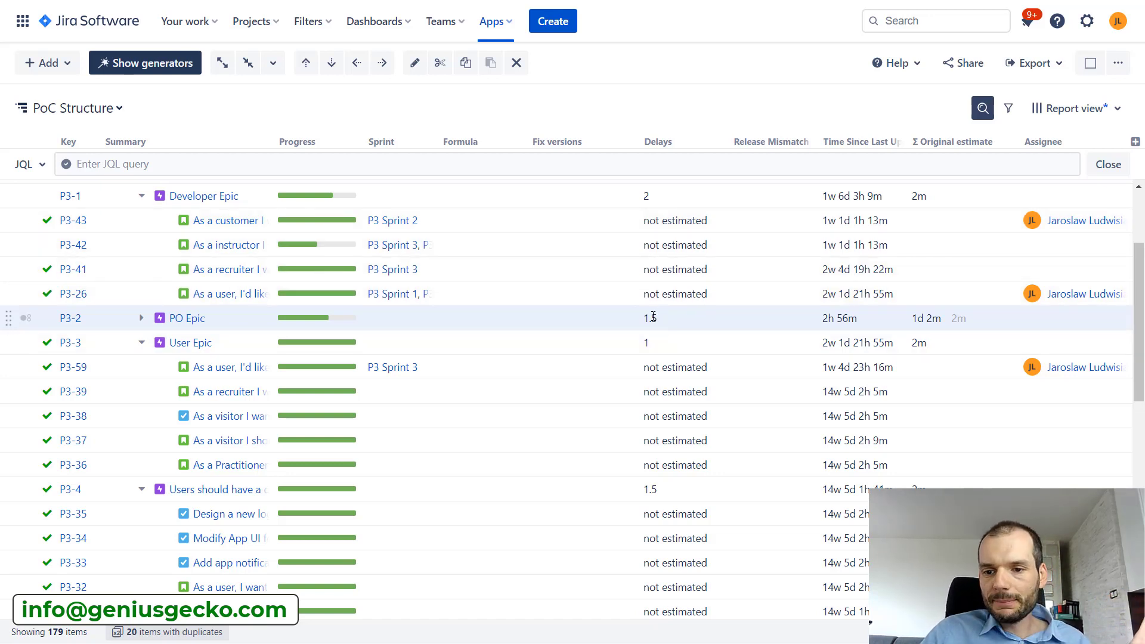
drag(659, 318, 647, 317)
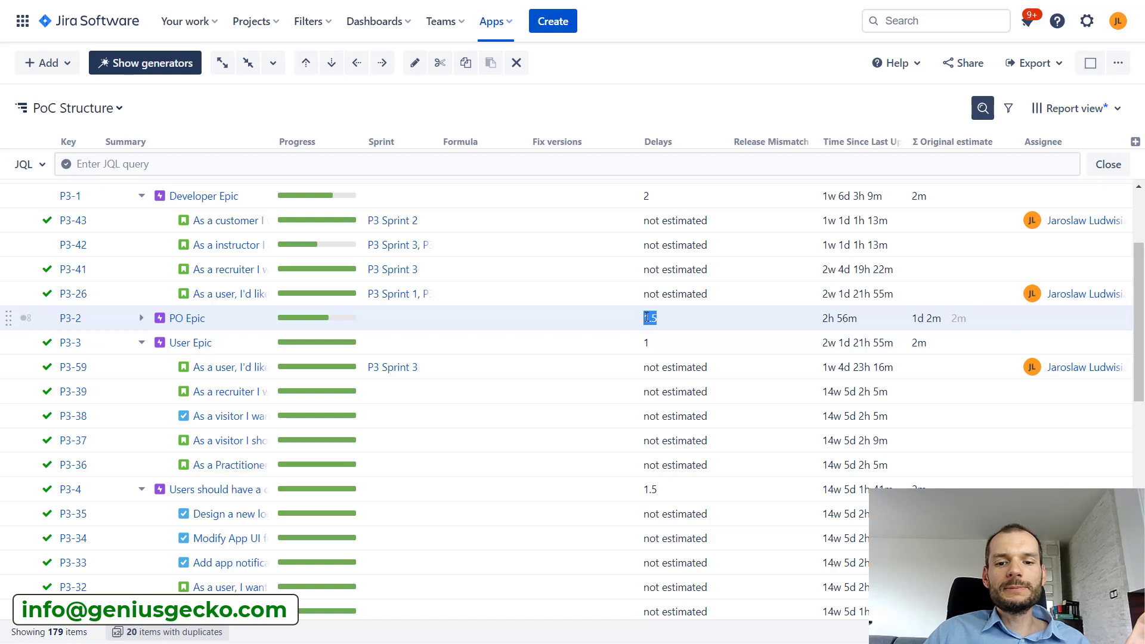
drag(1143, 265, 1143, 272)
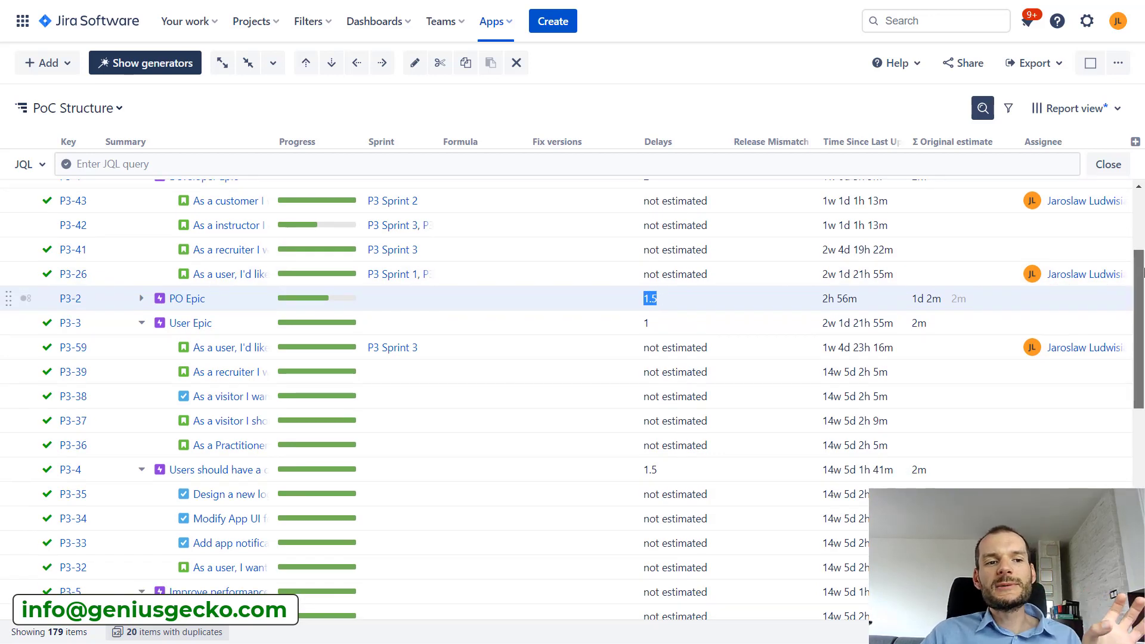
mouse_move(1143, 273)
mouse_down()
mouse_move(1144, 306)
mouse_move(1143, 288)
mouse_up()
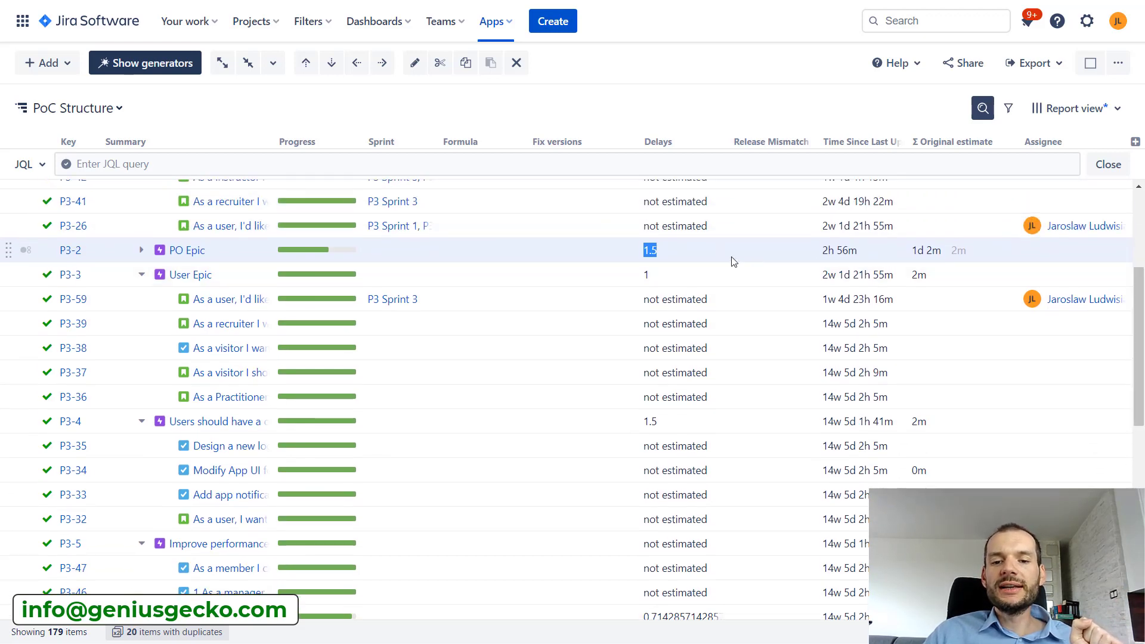
scroll(1138, 290, up, 3)
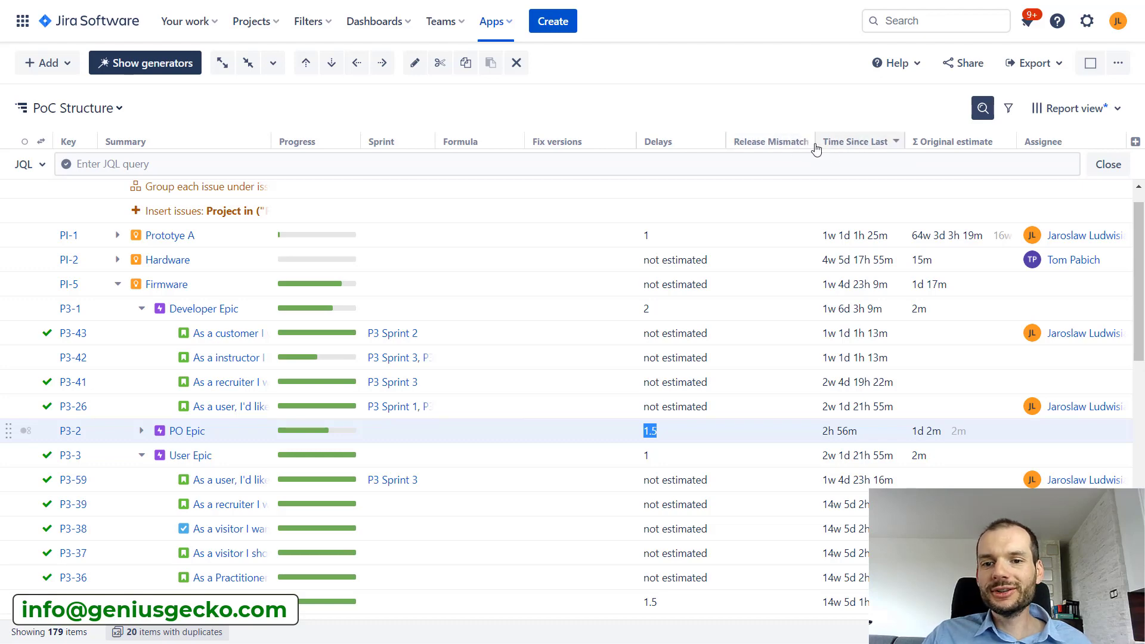
- Examine the Release Mismatch column's formula settings, close them unchanged, and scan the structure for values in that column
drag(809, 143, 807, 146)
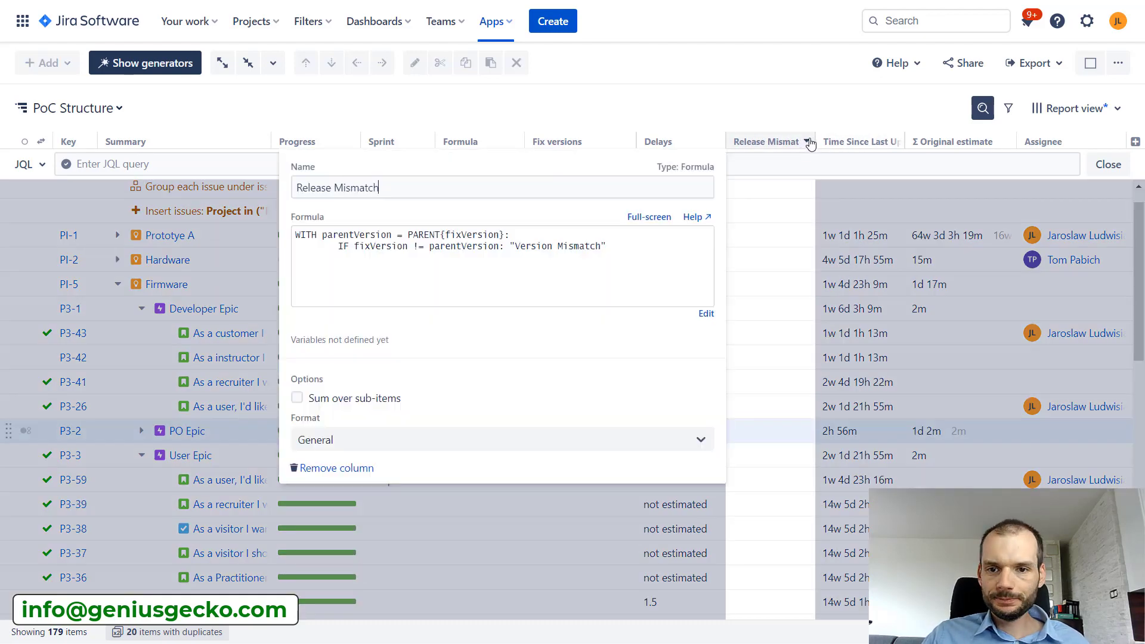
click(636, 44)
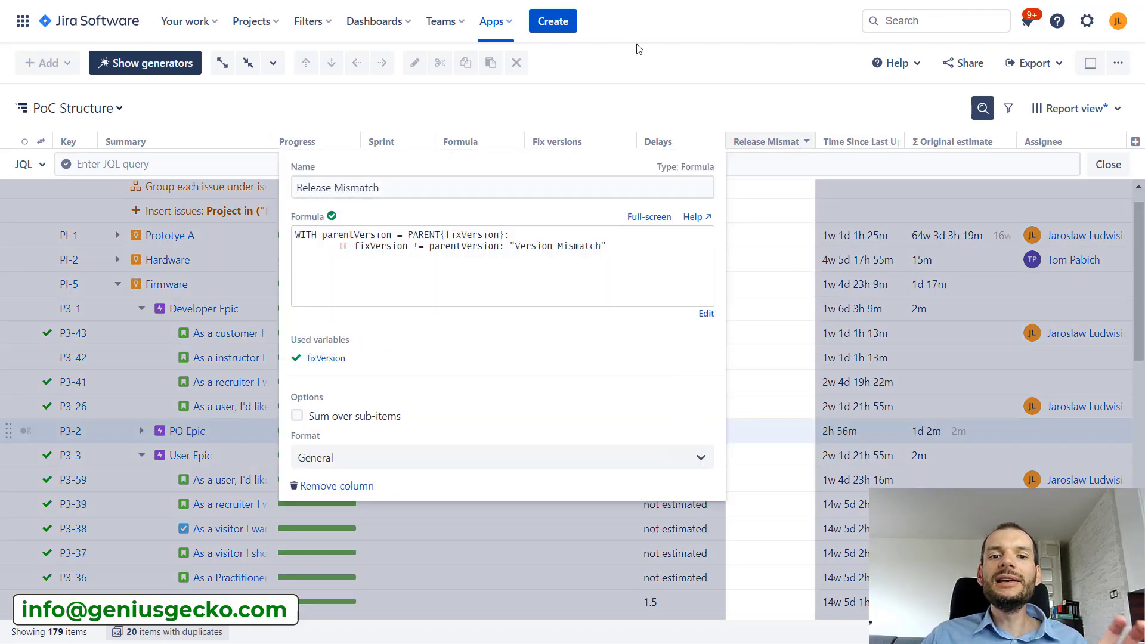
click(806, 142)
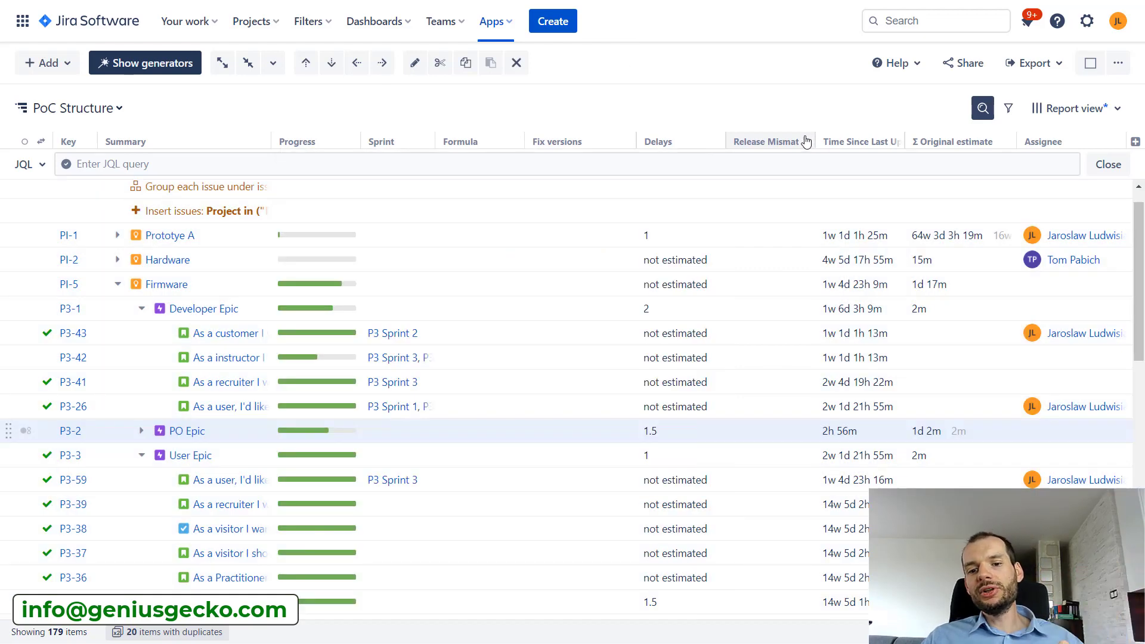
scroll(785, 341, down, 10)
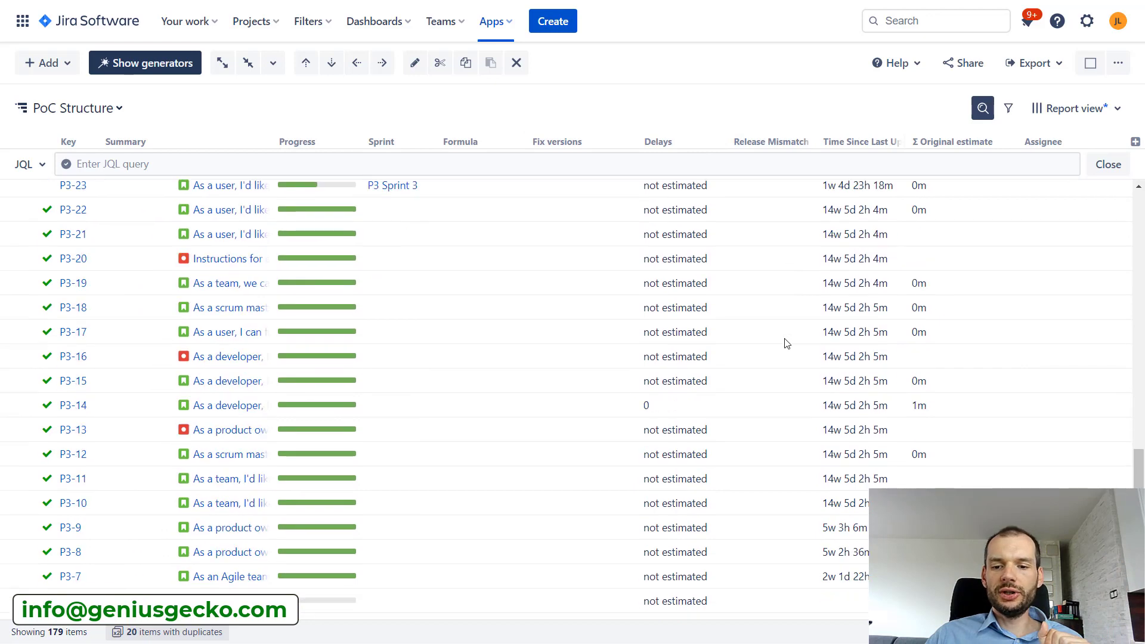
scroll(784, 341, up, 10)
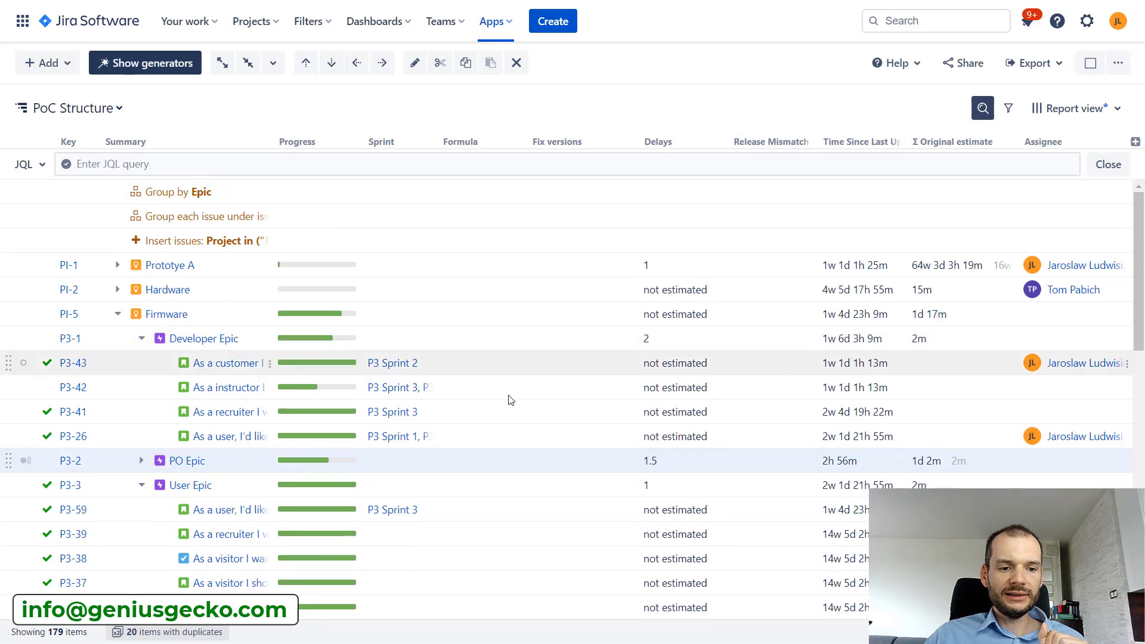
- Set the fix version of Developer Epic and its child issue P3-43 to Release Q1
click(540, 353)
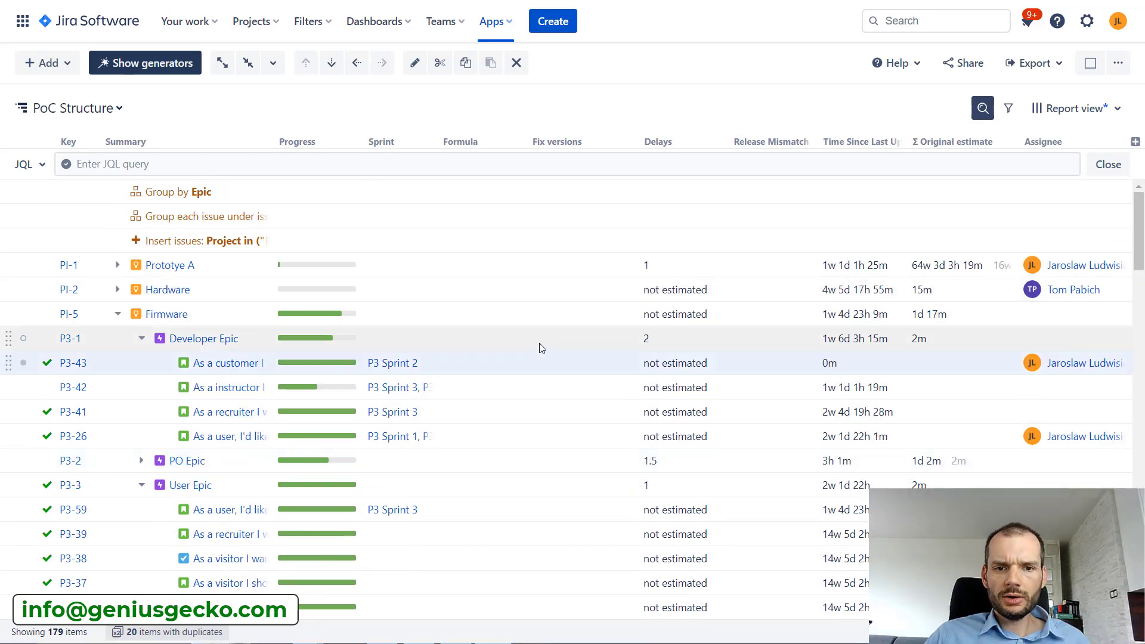
double_click(560, 345)
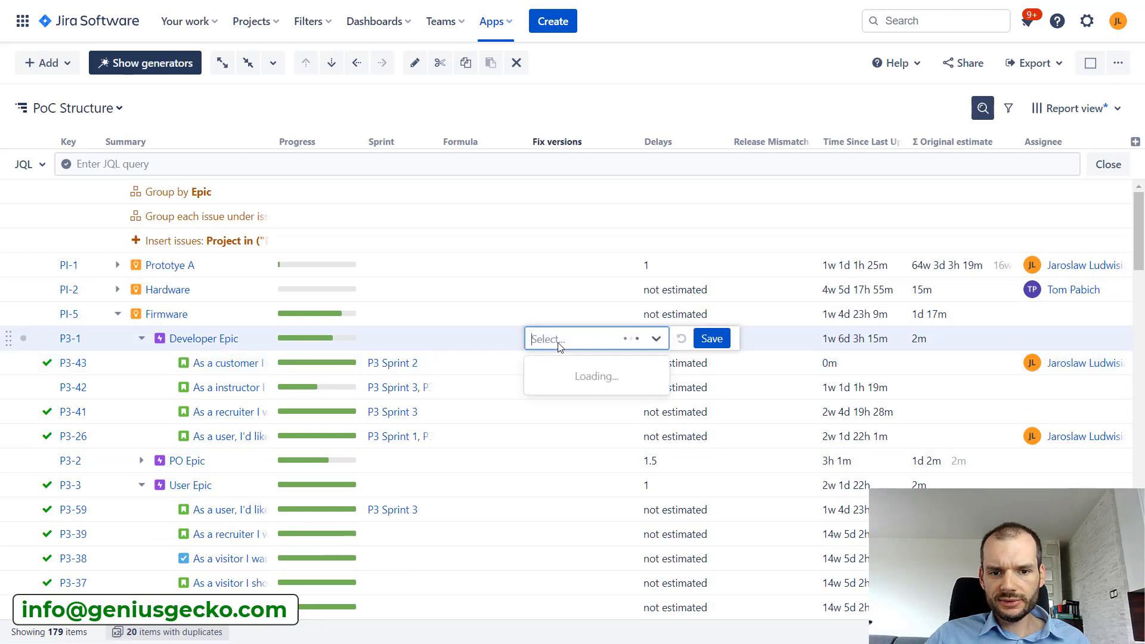
click(558, 374)
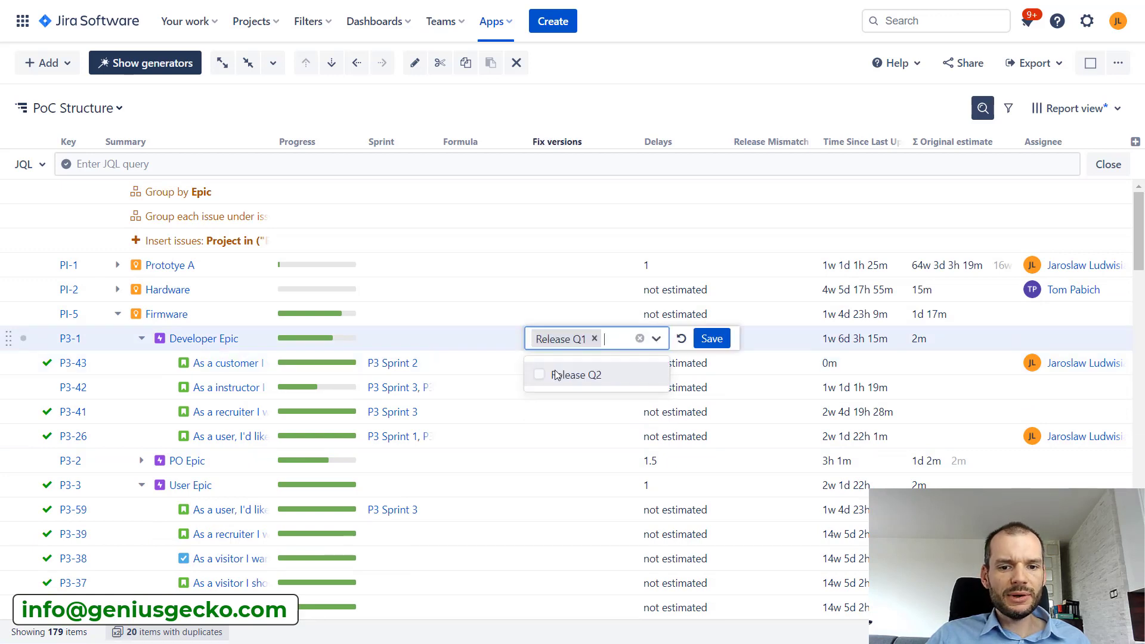
click(676, 67)
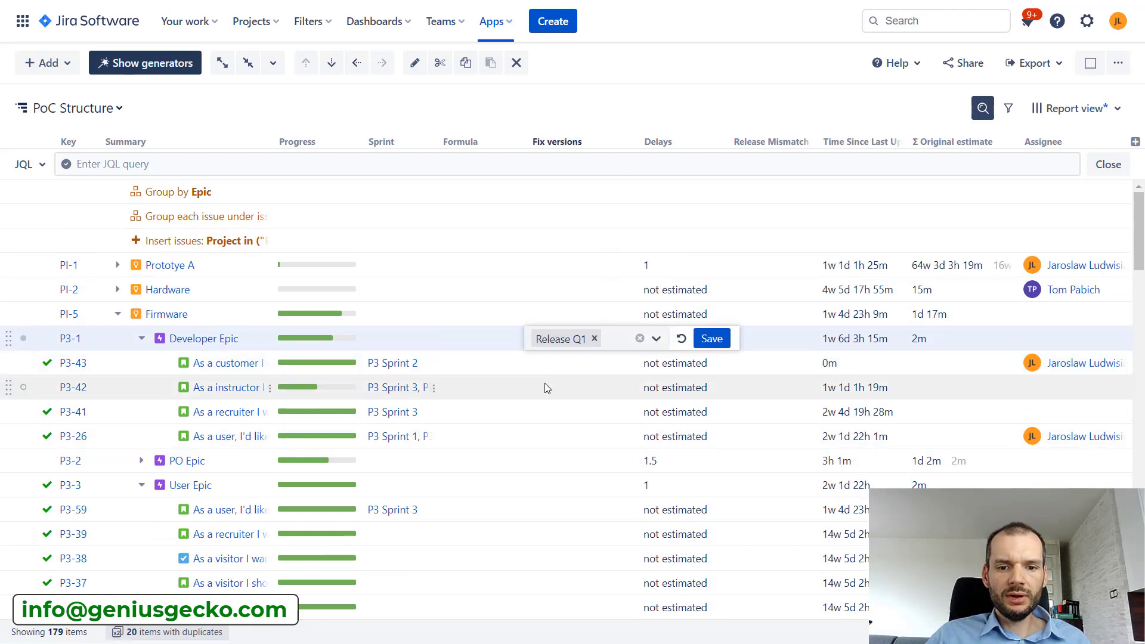
double_click(550, 364)
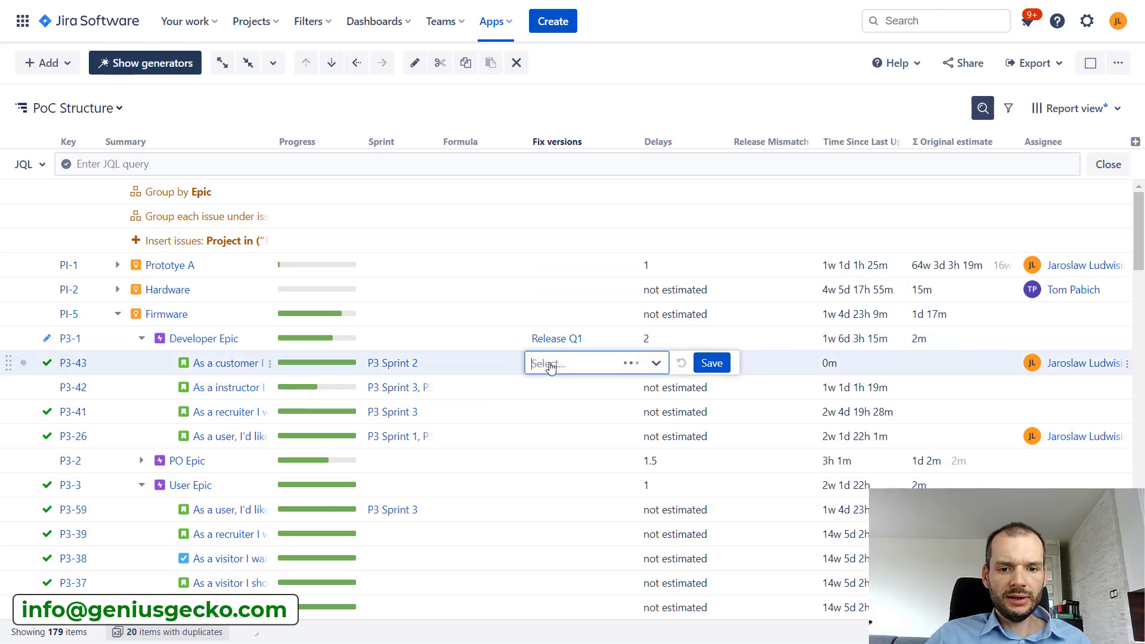
click(563, 397)
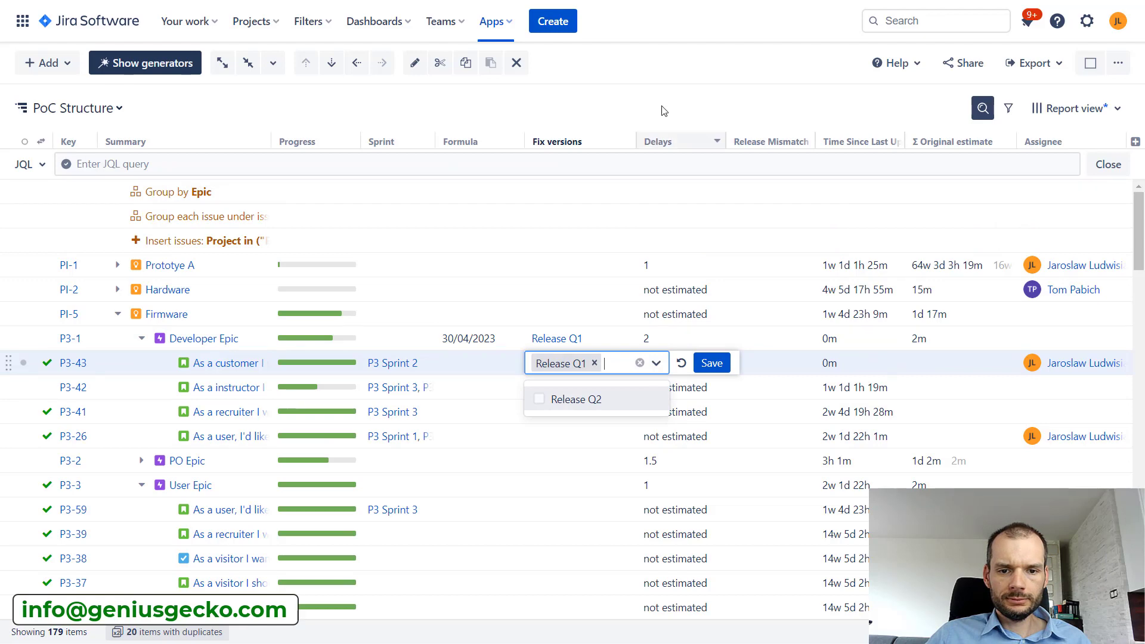
- Assign both Release Q1 and Release Q2 as fix versions of issue P3-42
click(559, 391)
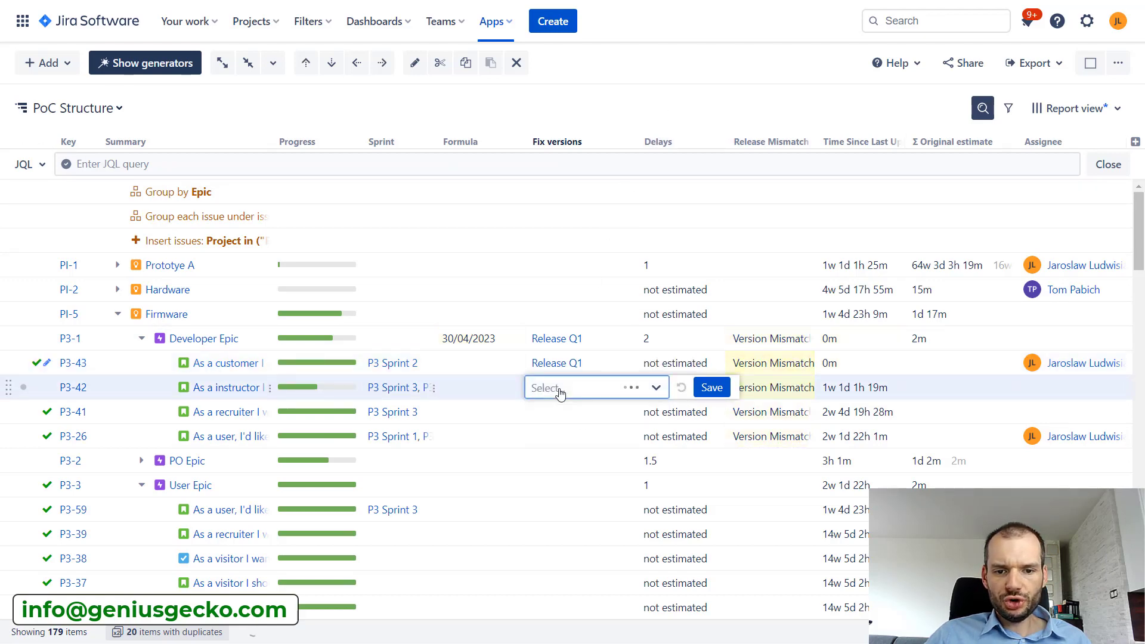
click(558, 422)
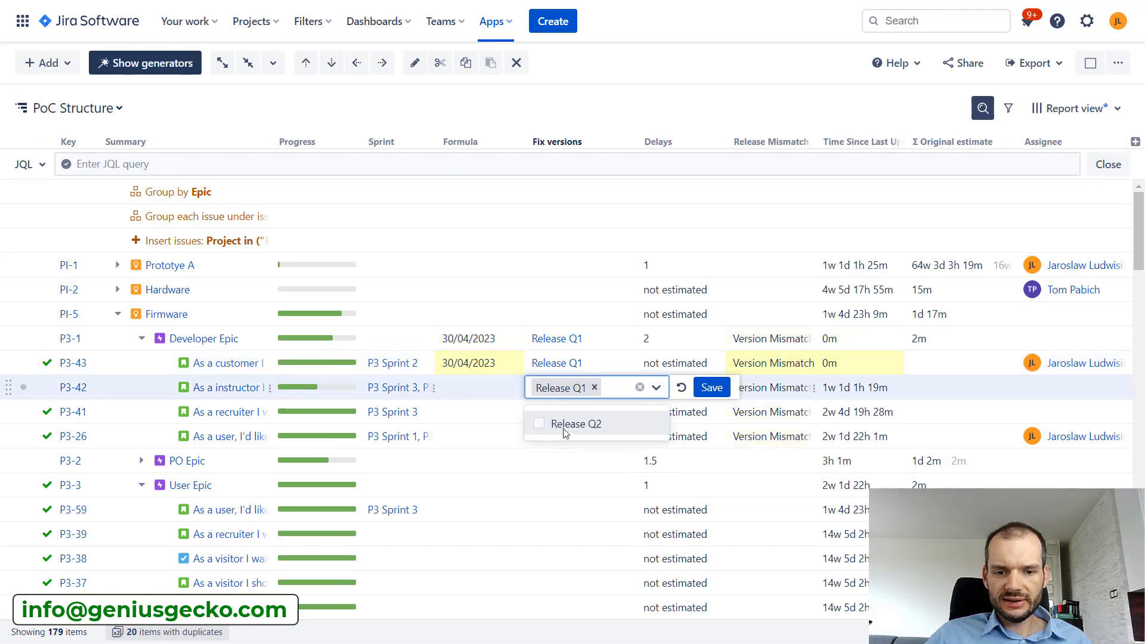
click(557, 424)
click(636, 147)
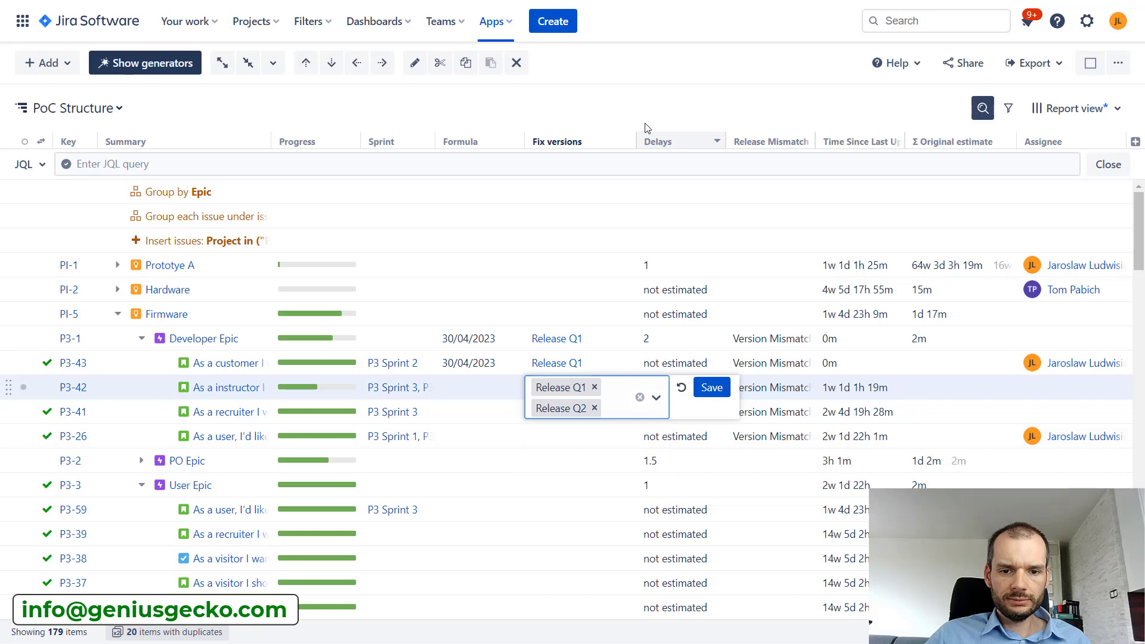
- Set the fix version of issue P3-41 to Release Q2 and save it
click(562, 417)
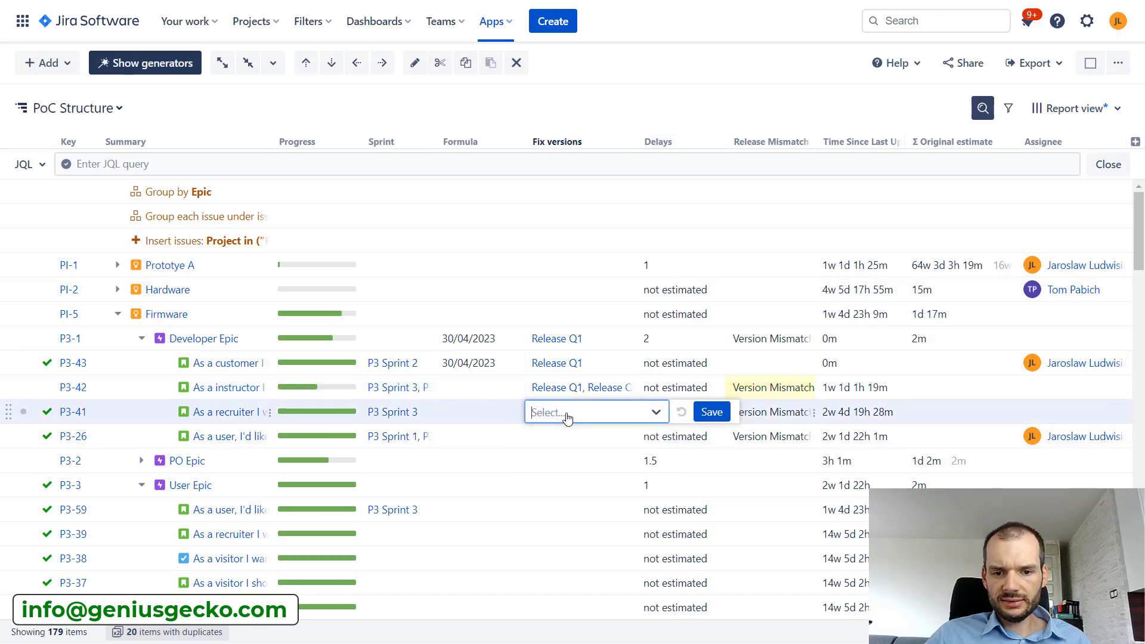
click(558, 471)
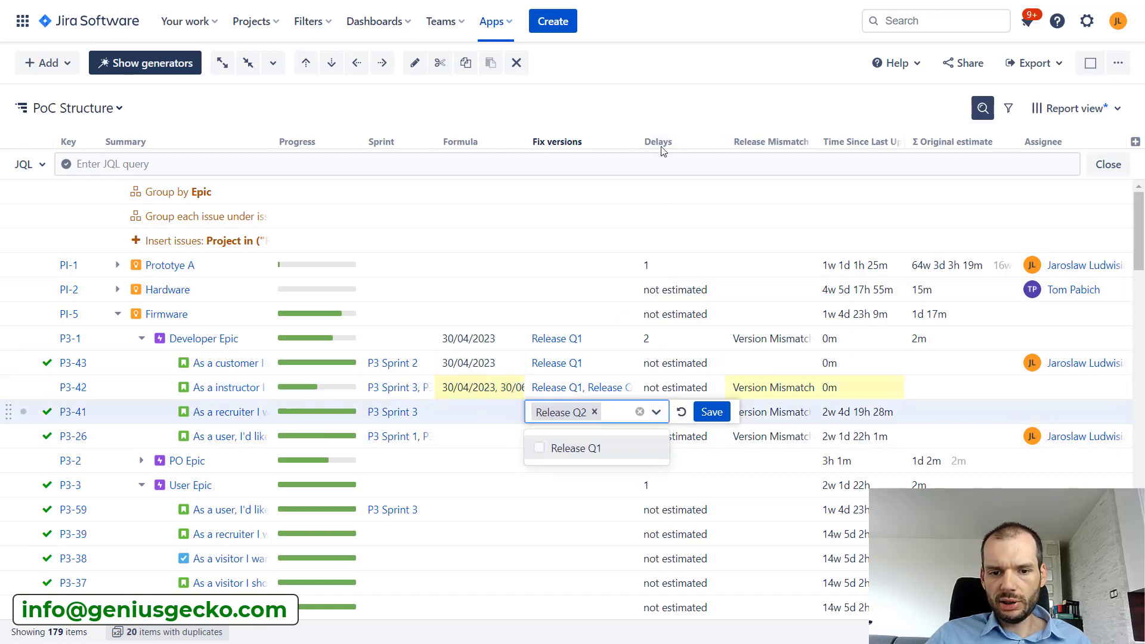
click(682, 105)
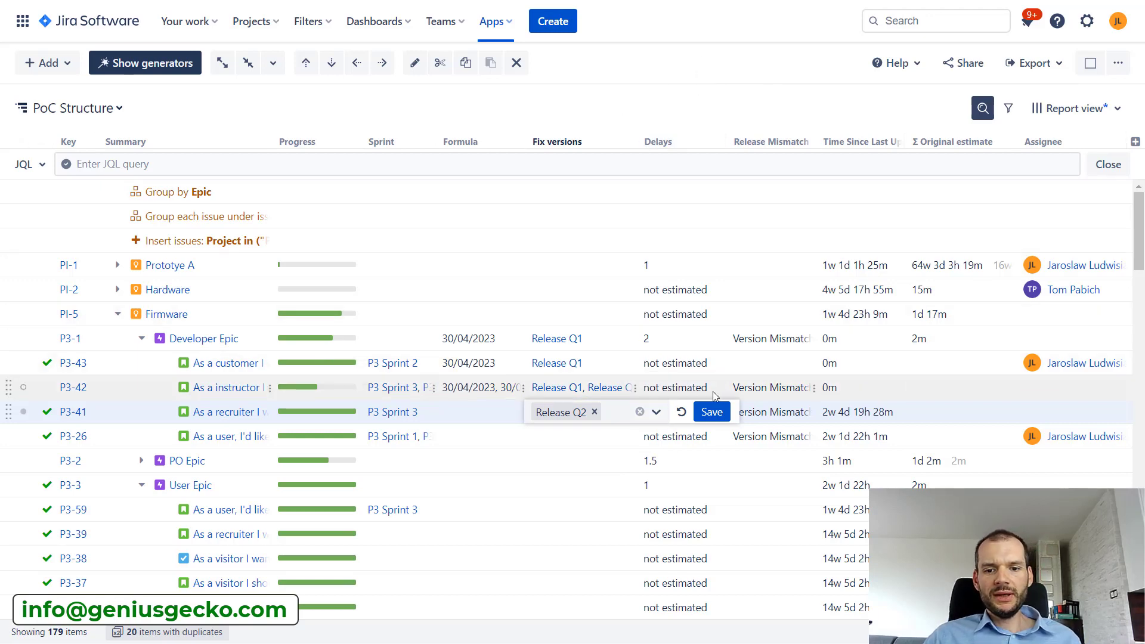
click(707, 416)
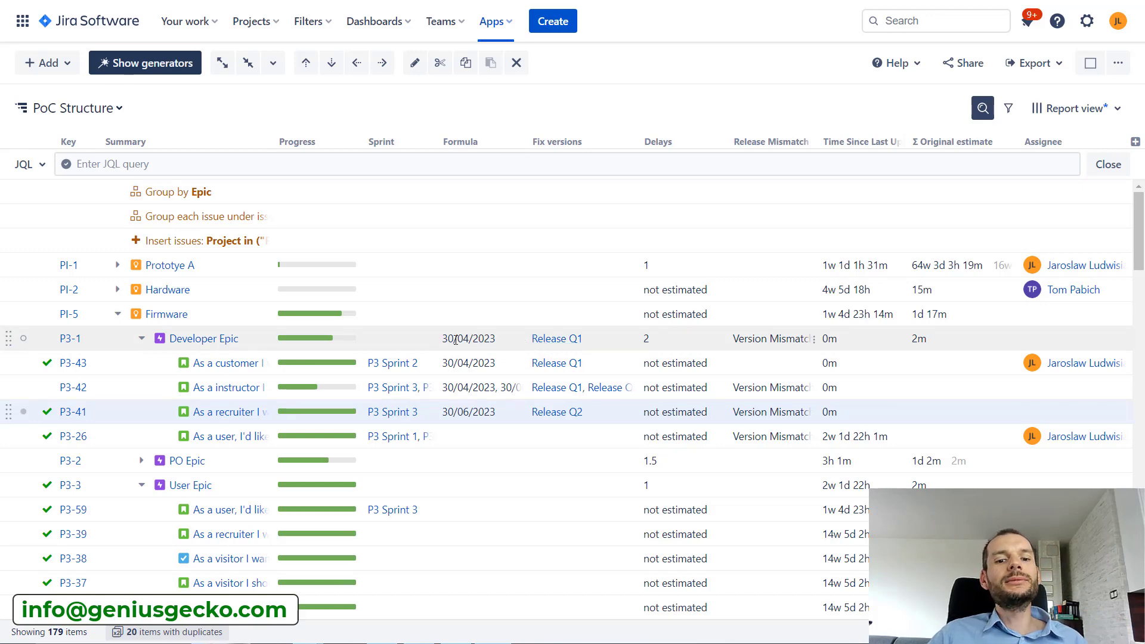
- Compare the Formula column's dates for P3-42 and Developer Epic, and review the Release Mismatch expression without changing it
drag(454, 388, 519, 388)
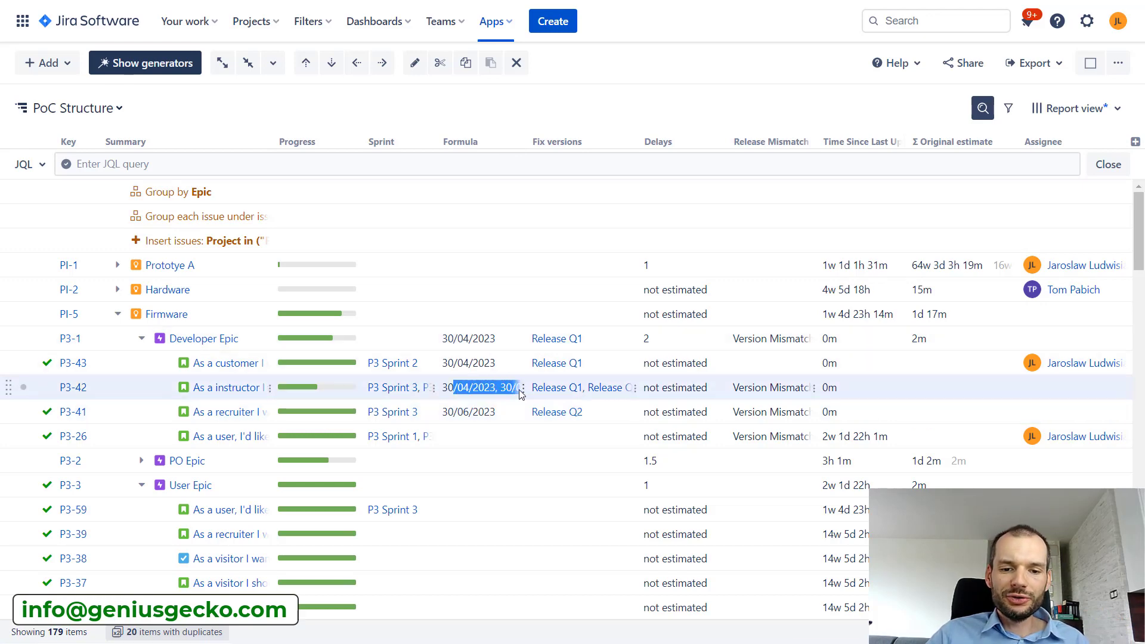
drag(462, 338, 496, 339)
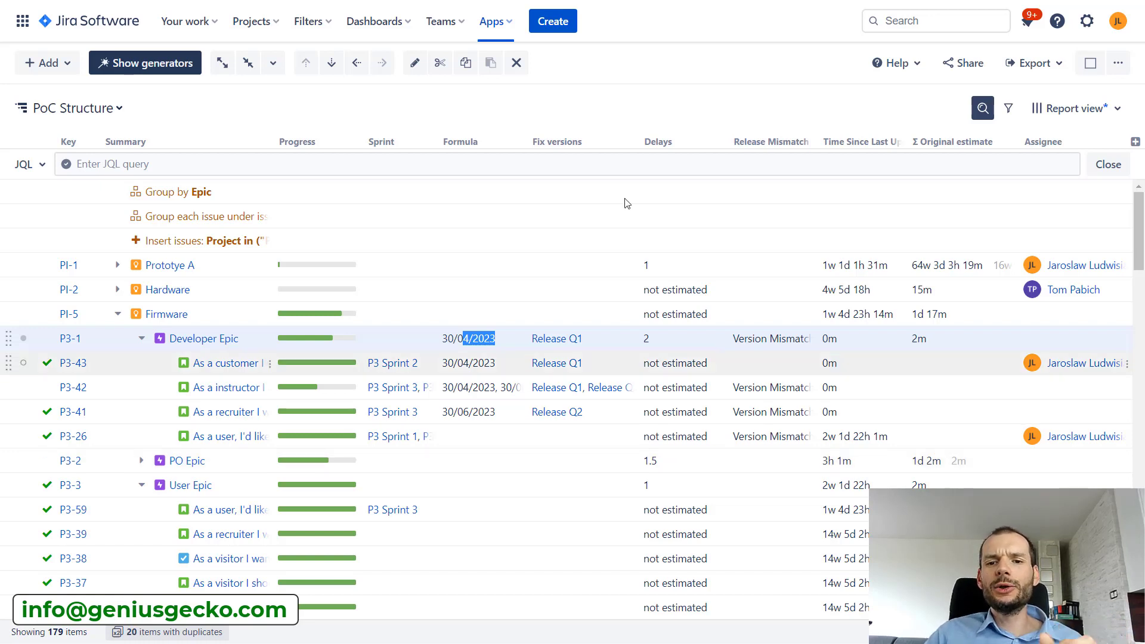
click(809, 144)
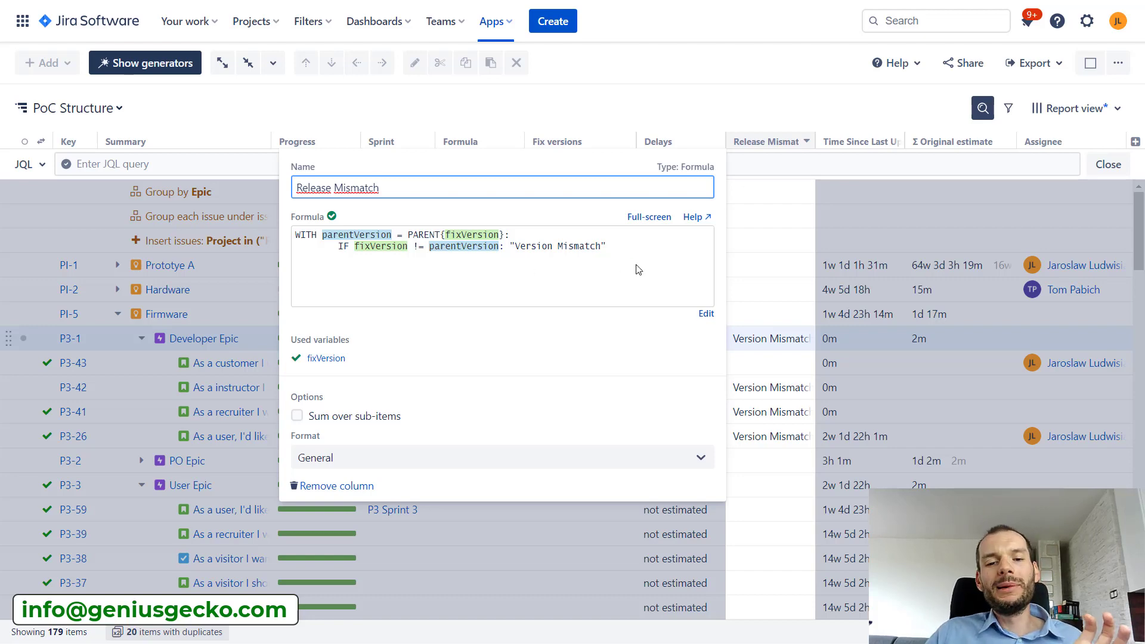
drag(608, 247, 326, 242)
key(ctrl+a)
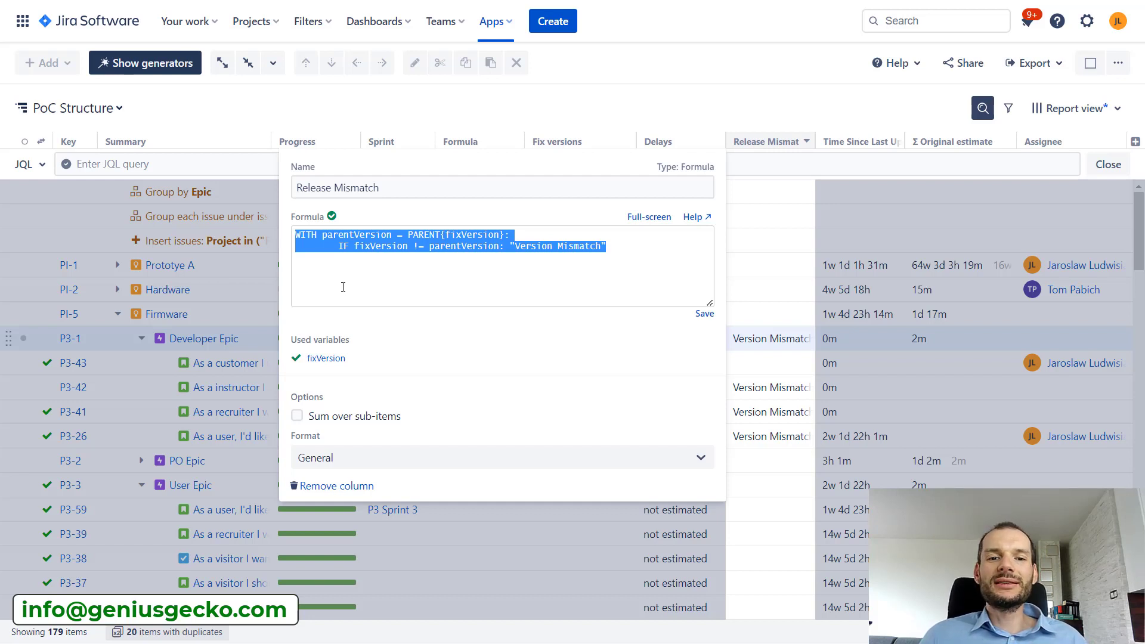
click(581, 143)
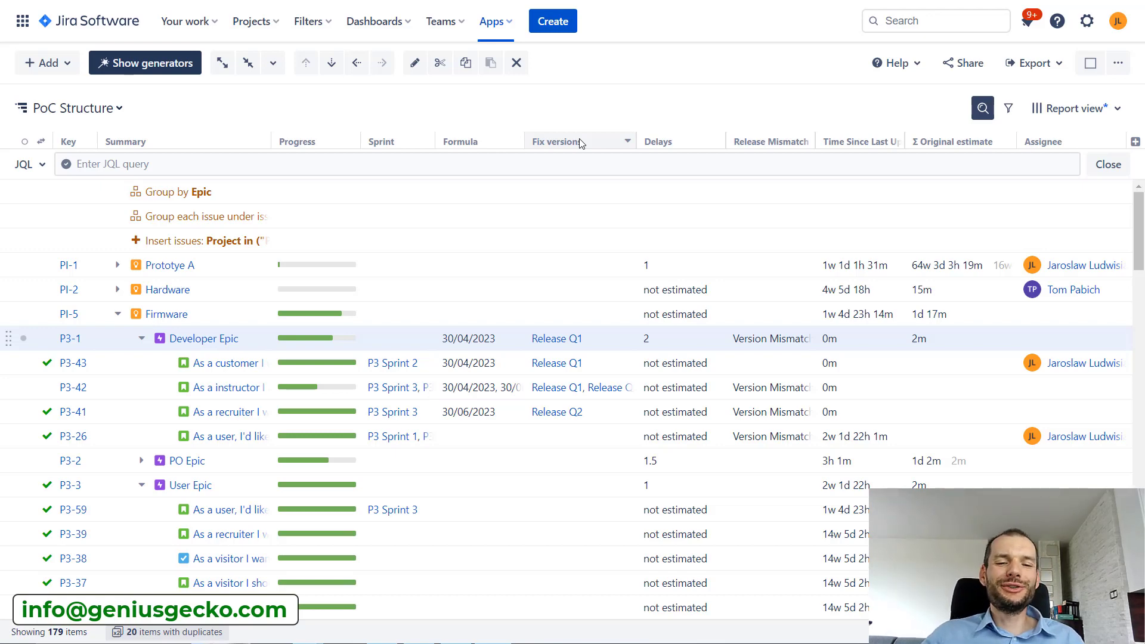
- Look over the Report view's saving, sharing and switching options, and close them without changes
scroll(611, 248, down, 5)
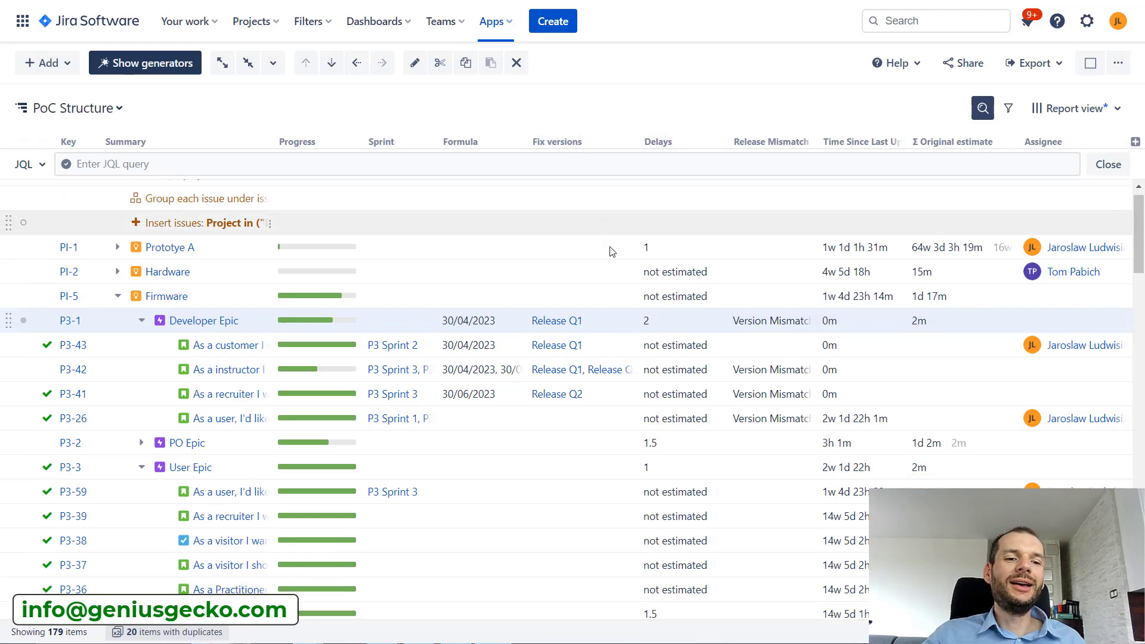
click(1067, 108)
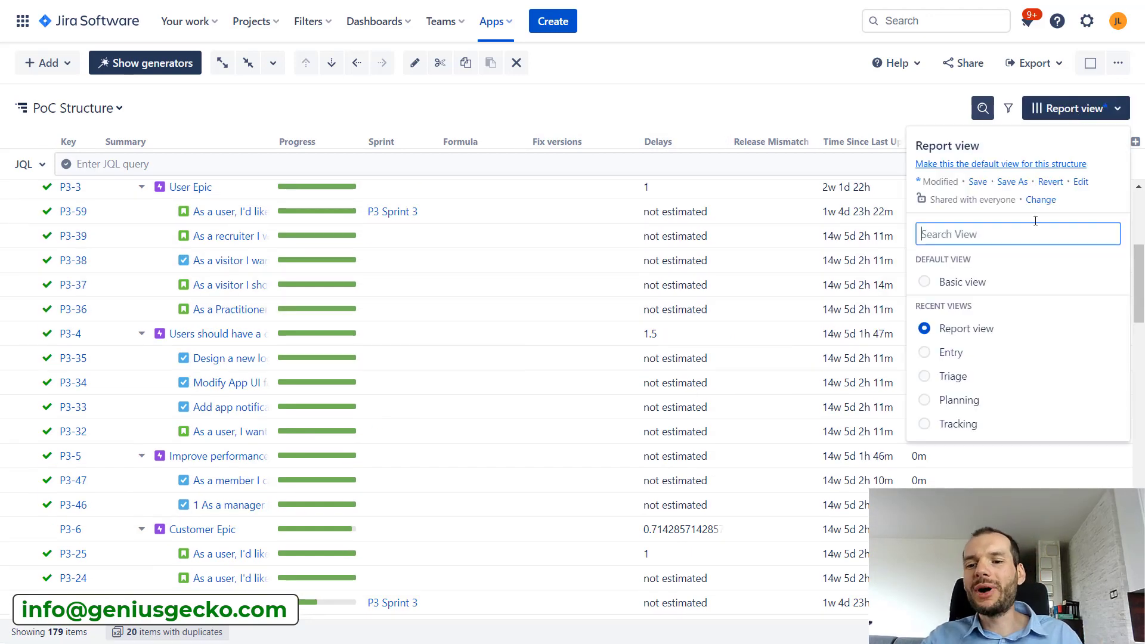
click(709, 77)
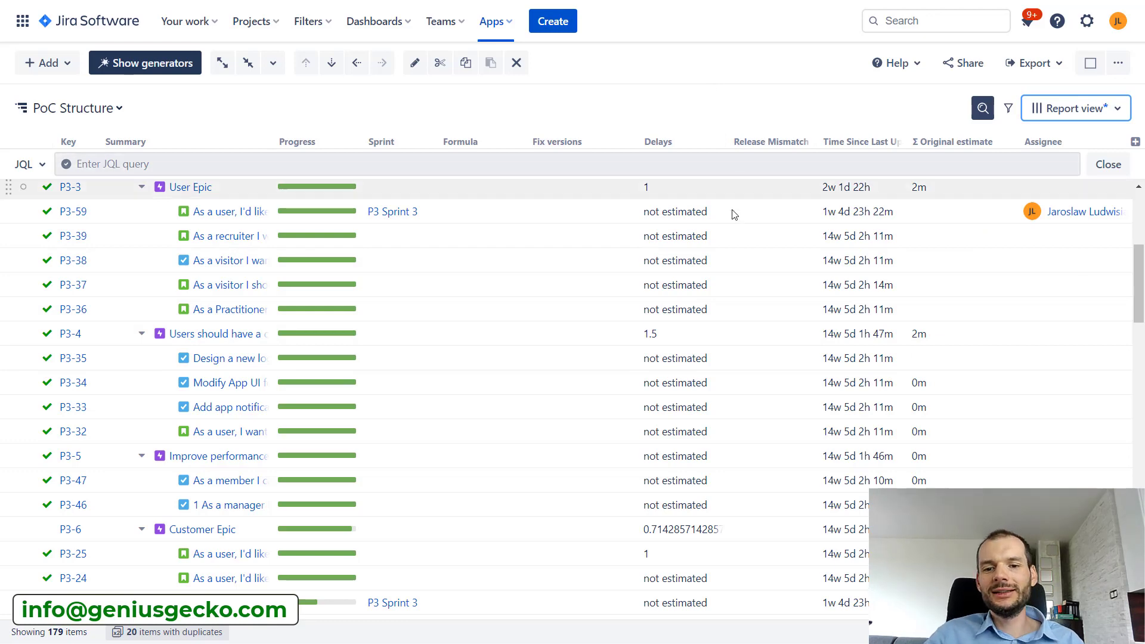
- Look over the options for switching, configuring and creating structures from PoC Structure, and close them without changes
scroll(734, 212, up, 5)
click(75, 107)
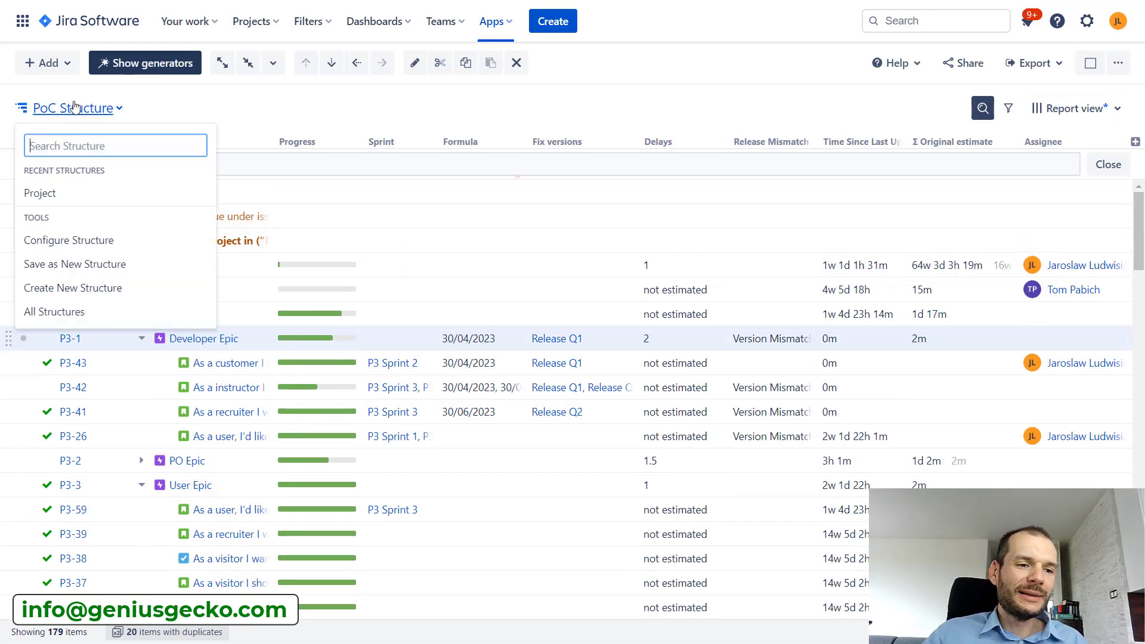
click(440, 113)
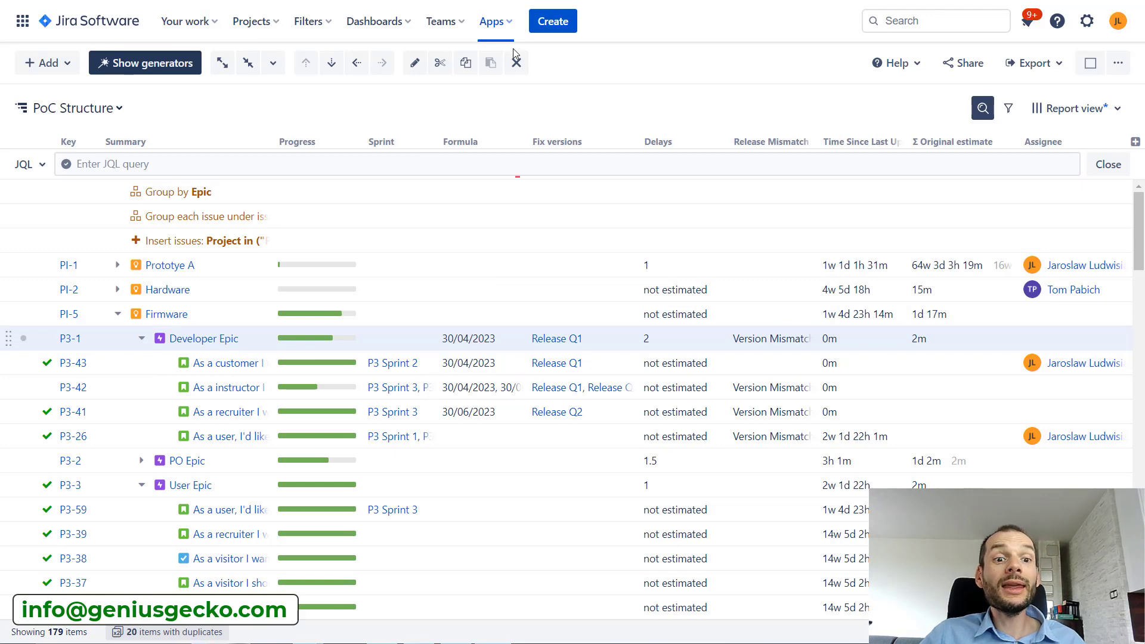
- Open the Default dashboard and review the Structure gadget's structure, view and visible-rows settings, leaving edit mode without changes
click(356, 32)
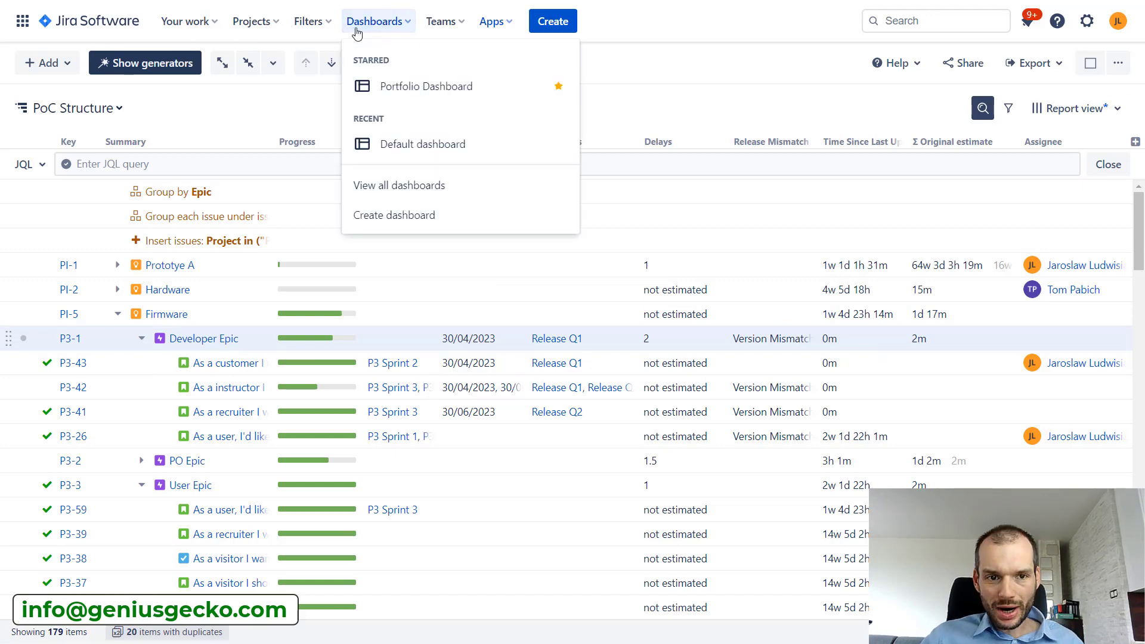
click(403, 146)
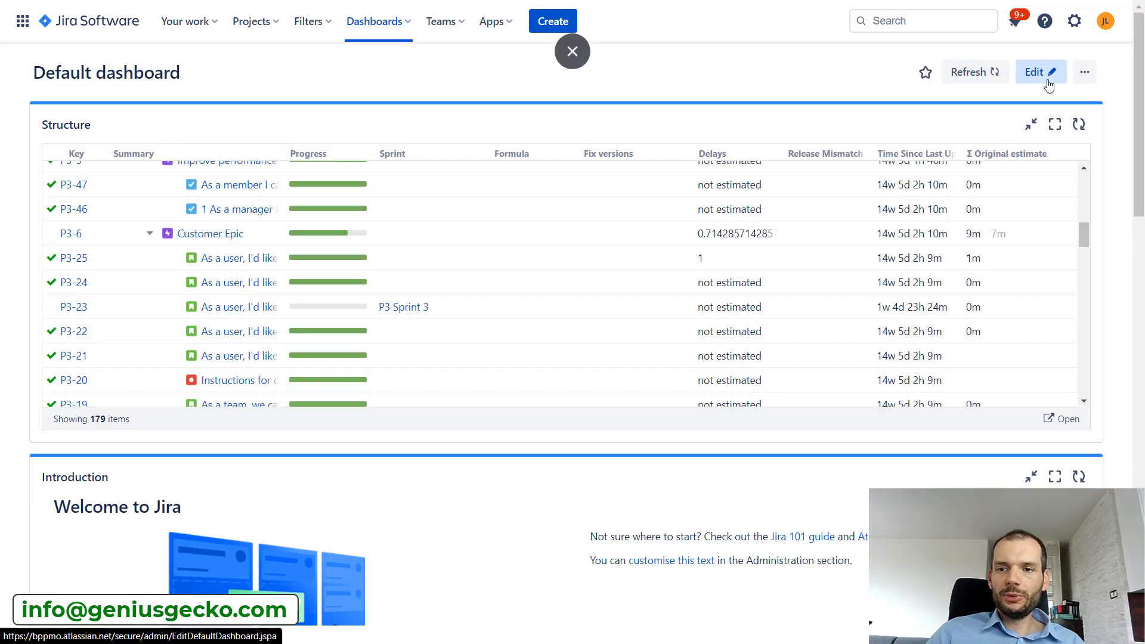
click(1040, 73)
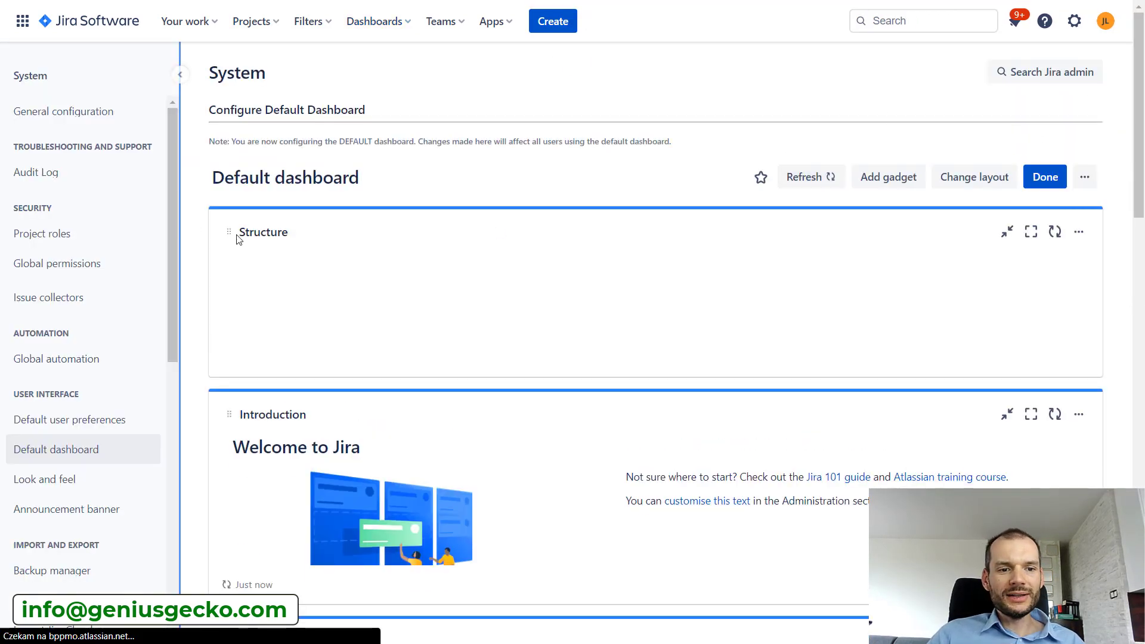
click(1079, 231)
click(908, 332)
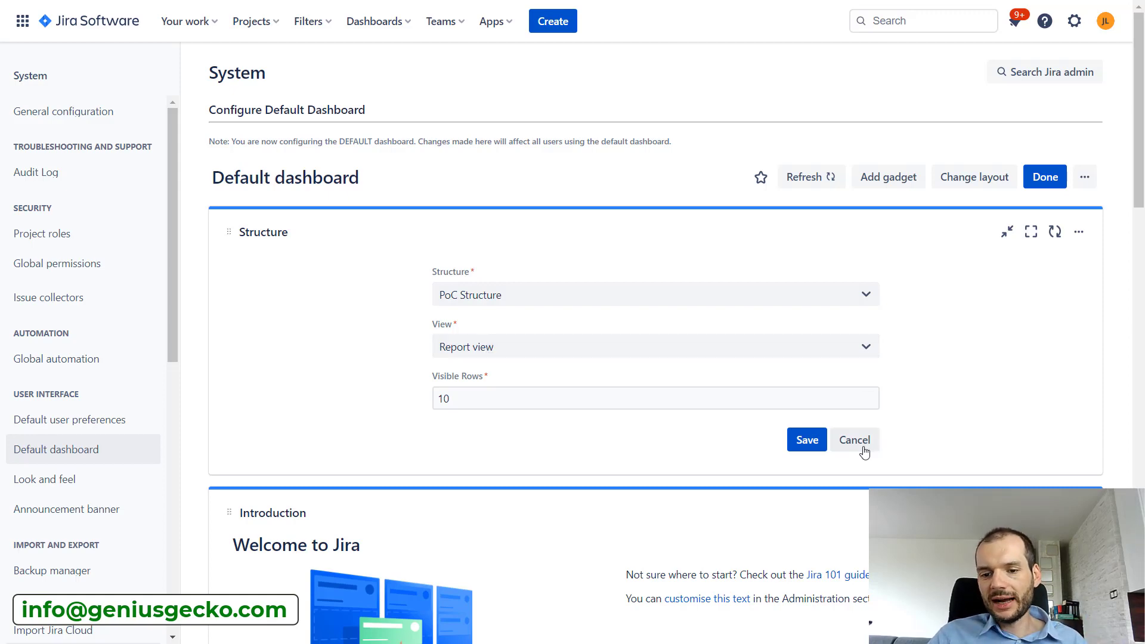
click(1060, 177)
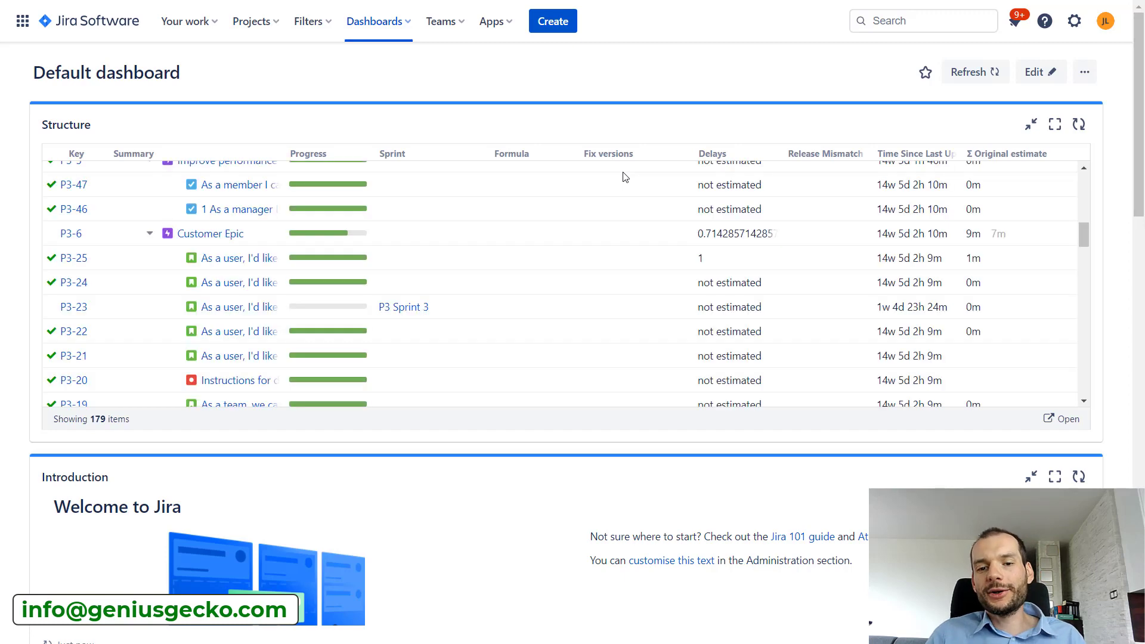
- Browse the issue hierarchy in the dashboard's Structure gadget, ending at its first rows
scroll(952, 259, up, 10)
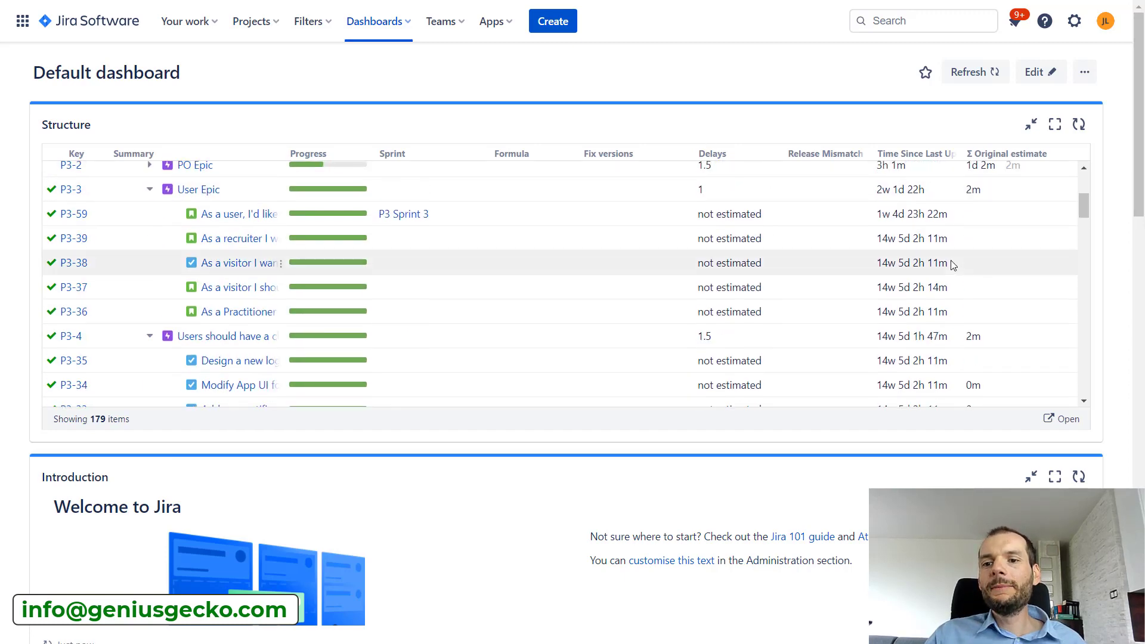
scroll(721, 277, down, 10)
scroll(724, 286, up, 10)
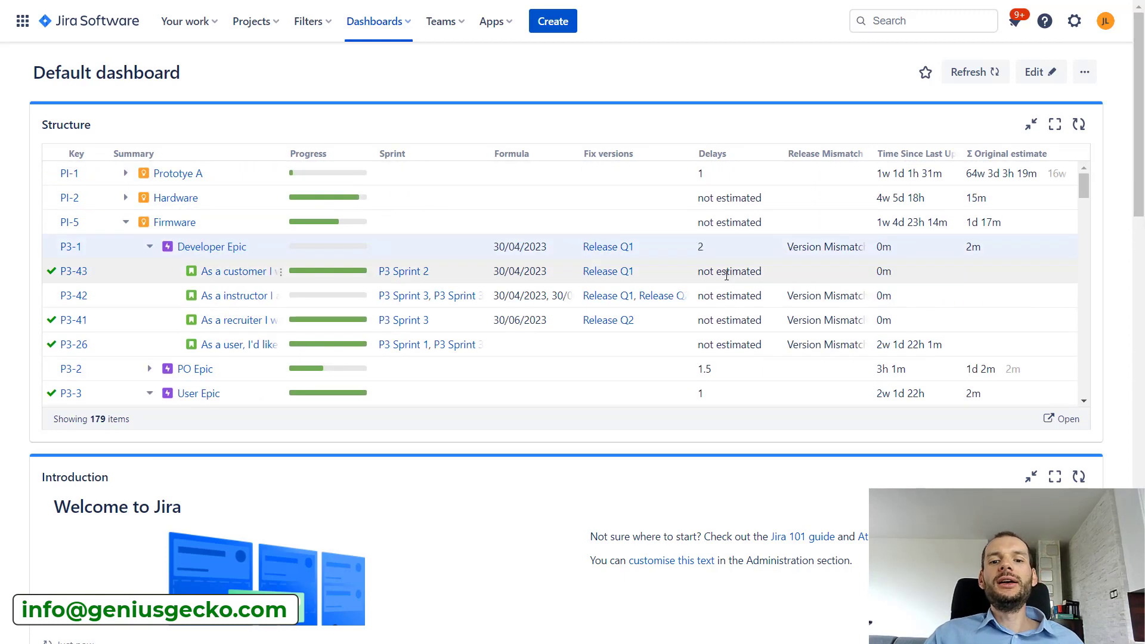